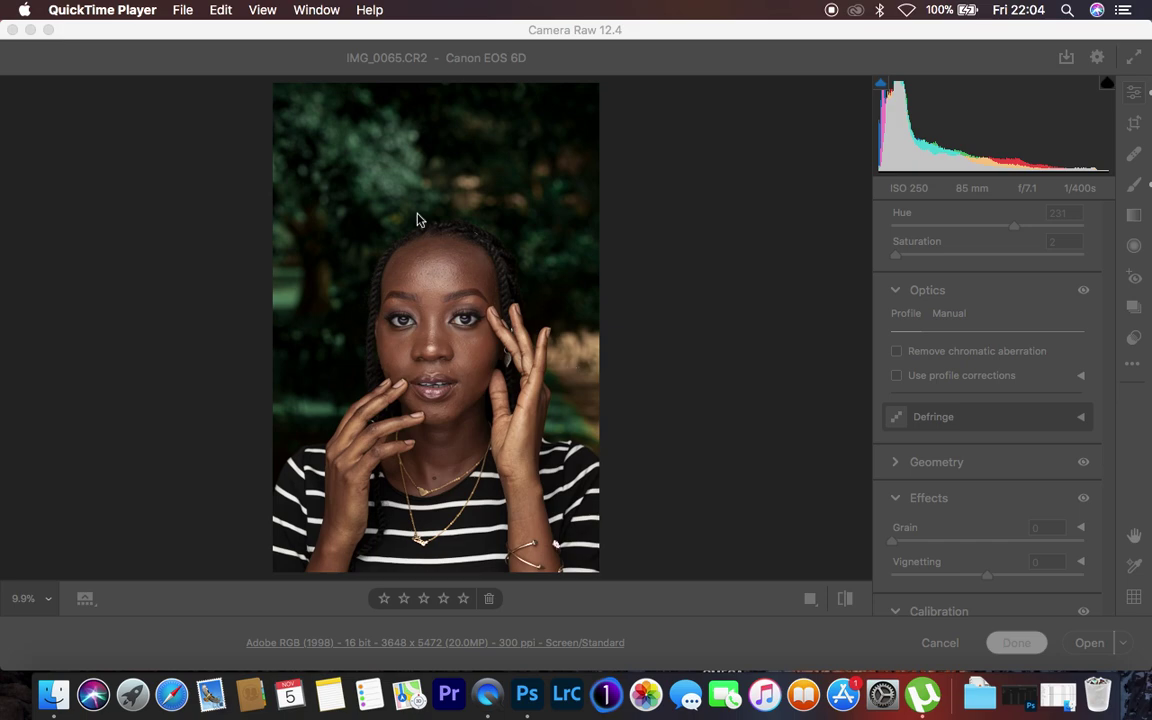
Step: Switch to the Camera Raw window and compare the edited portrait with its original before/after state
click(527, 28)
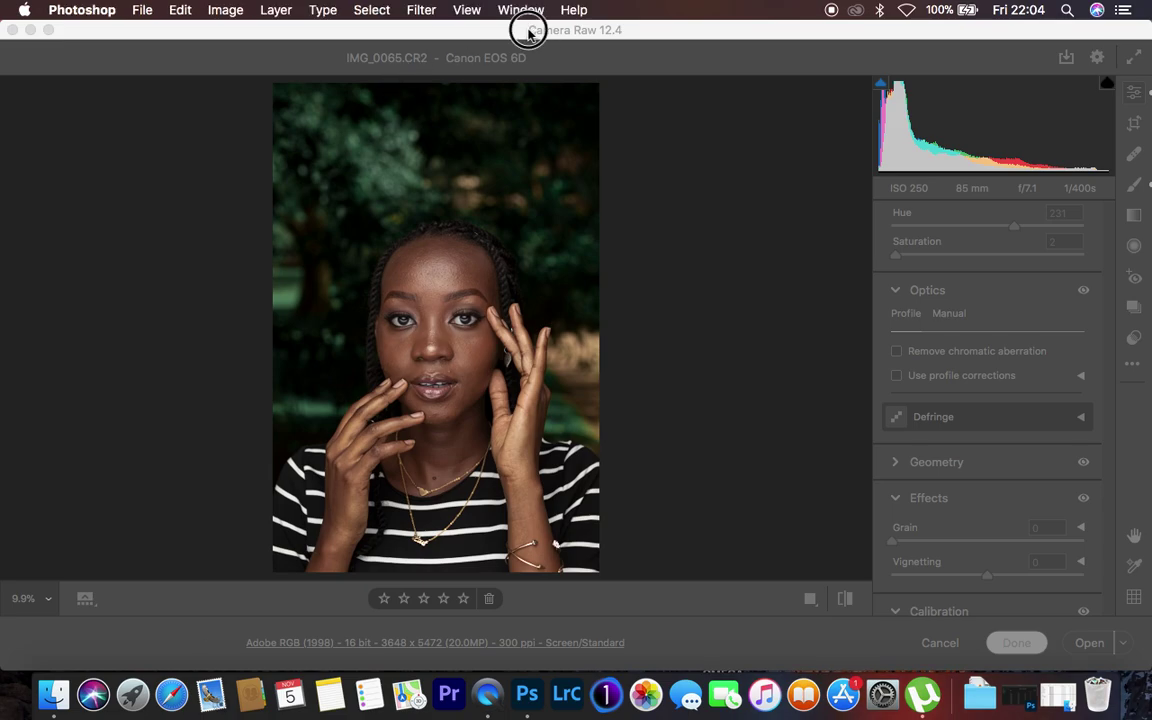
click(845, 600)
click(845, 600)
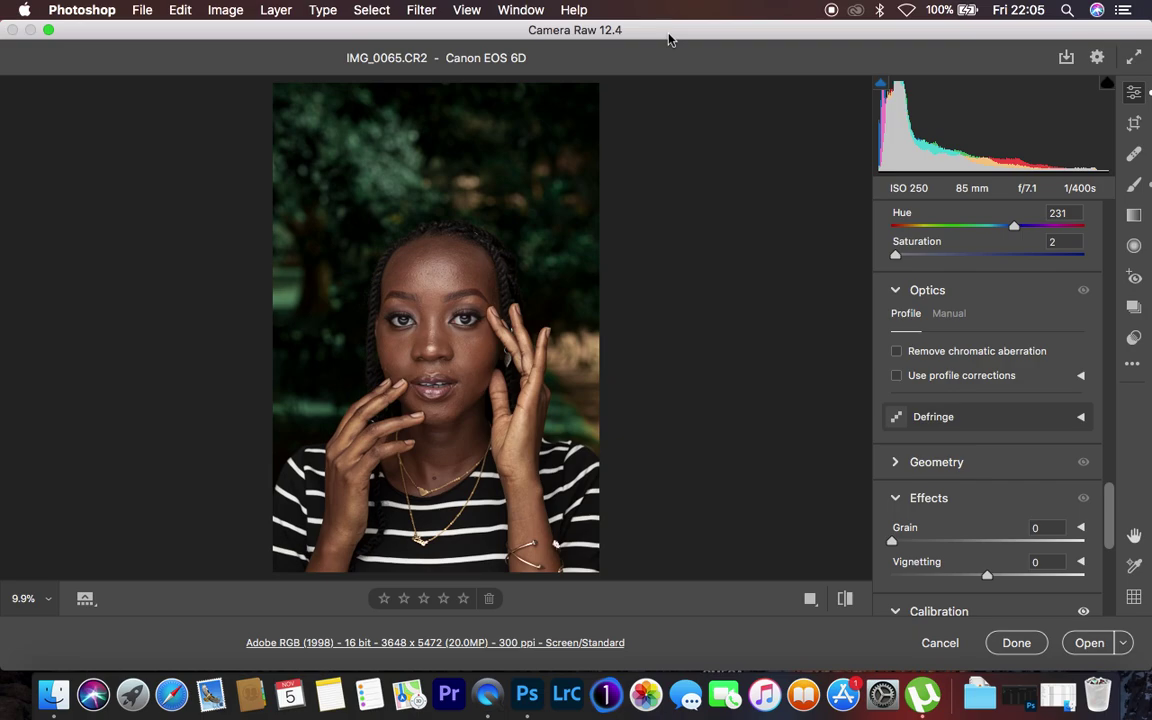
click(845, 599)
click(845, 599)
click(845, 599)
click(845, 599)
Step: Reset all of the portrait's Camera Raw adjustments to default
drag(1109, 535, 1108, 480)
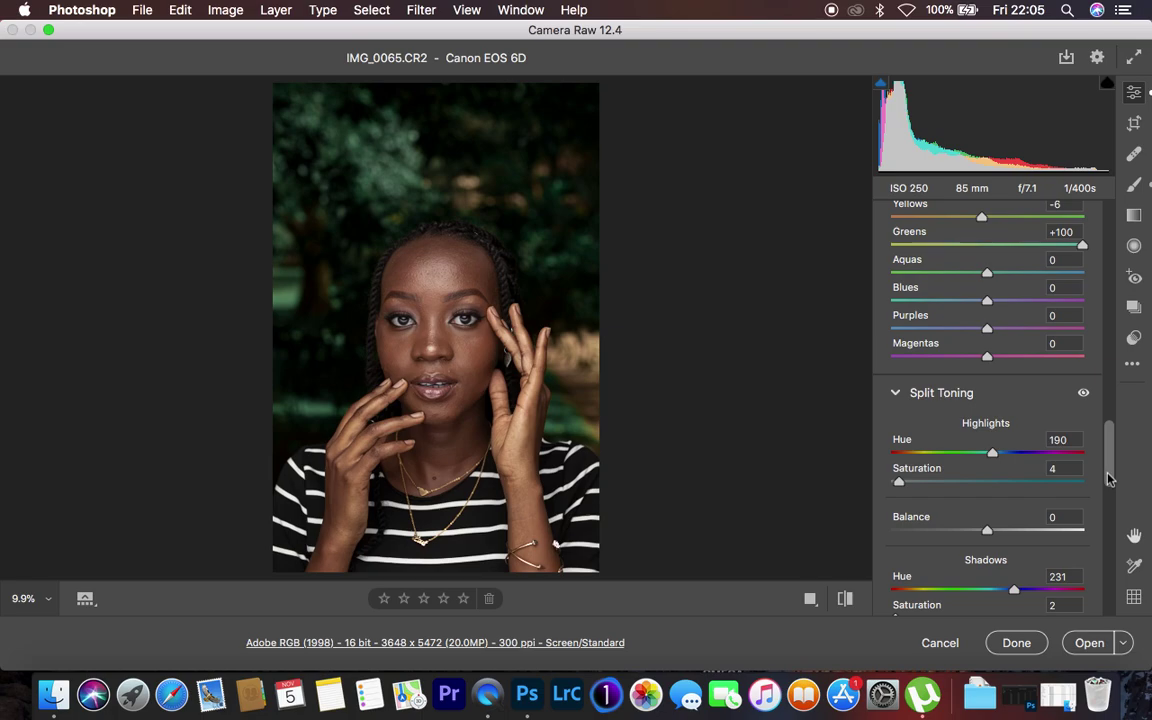
click(1133, 364)
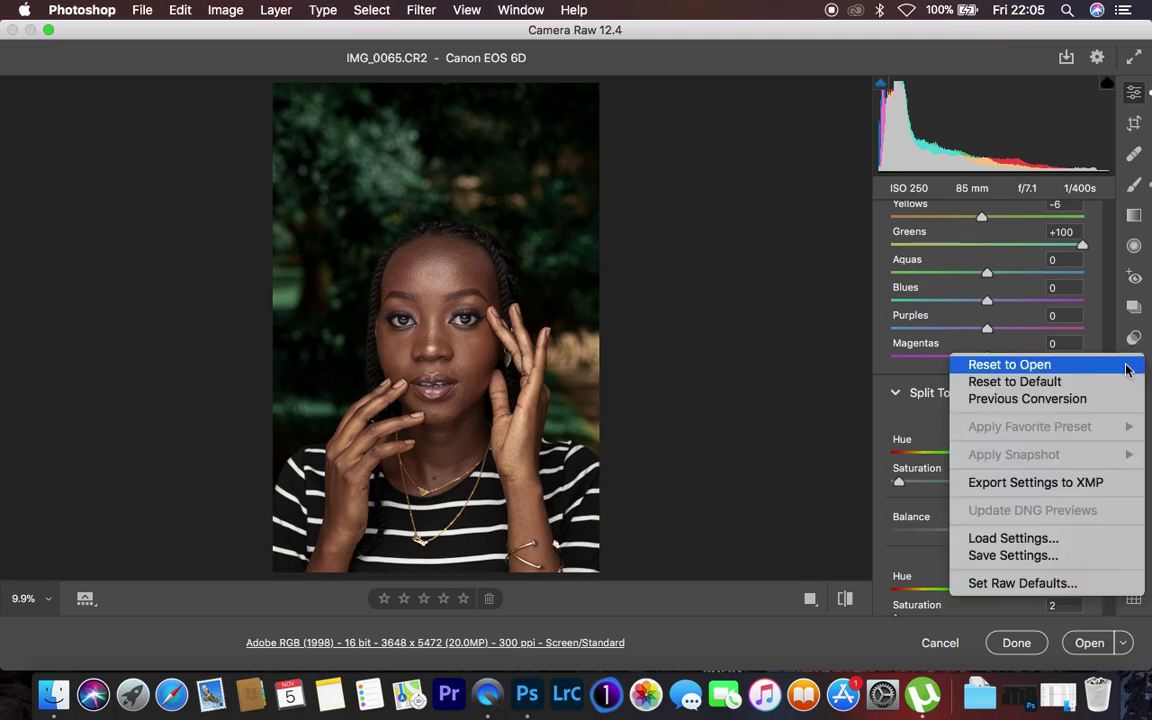
click(1047, 382)
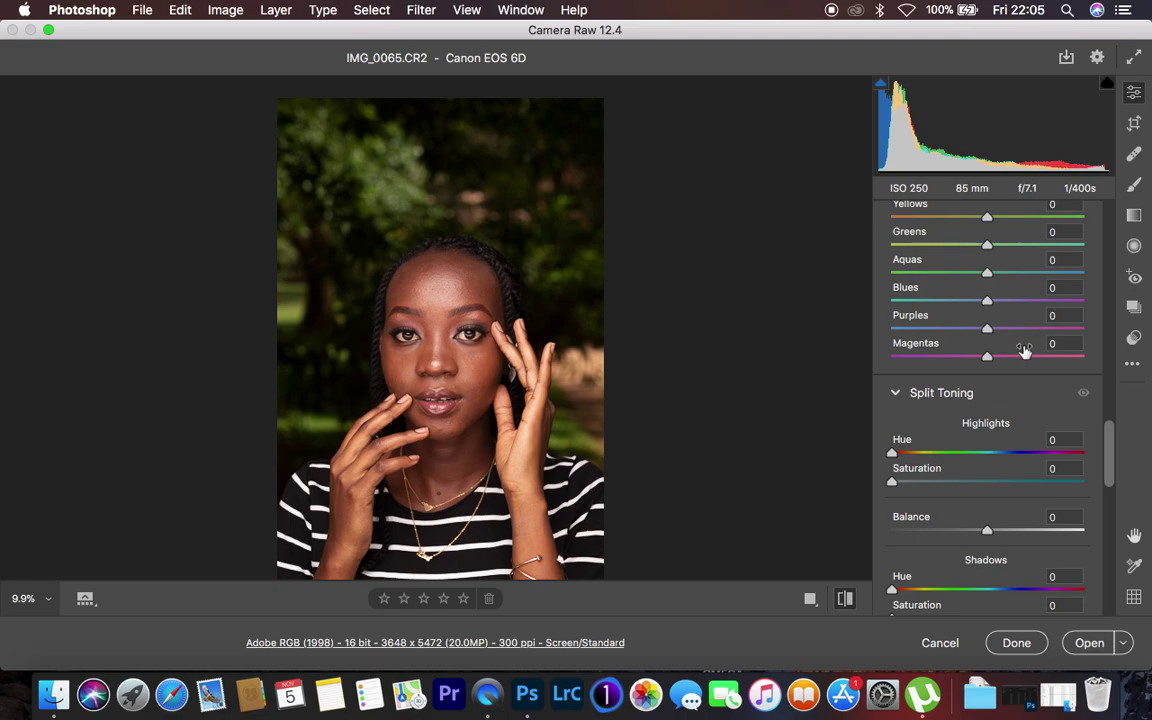
Step: Examine the unedited portrait's skin, tones and background at several magnifications alongside the Basic adjustments
scroll(1024, 348, up, 10)
scroll(1024, 350, up, 5)
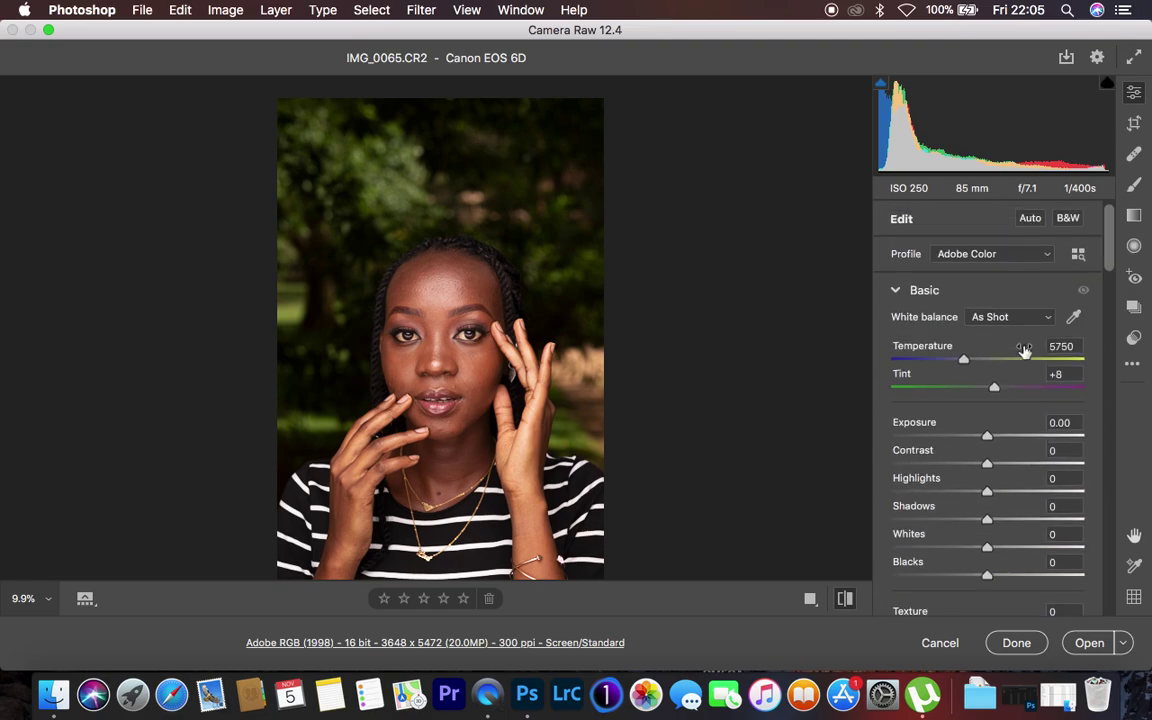
scroll(1024, 348, down, 3)
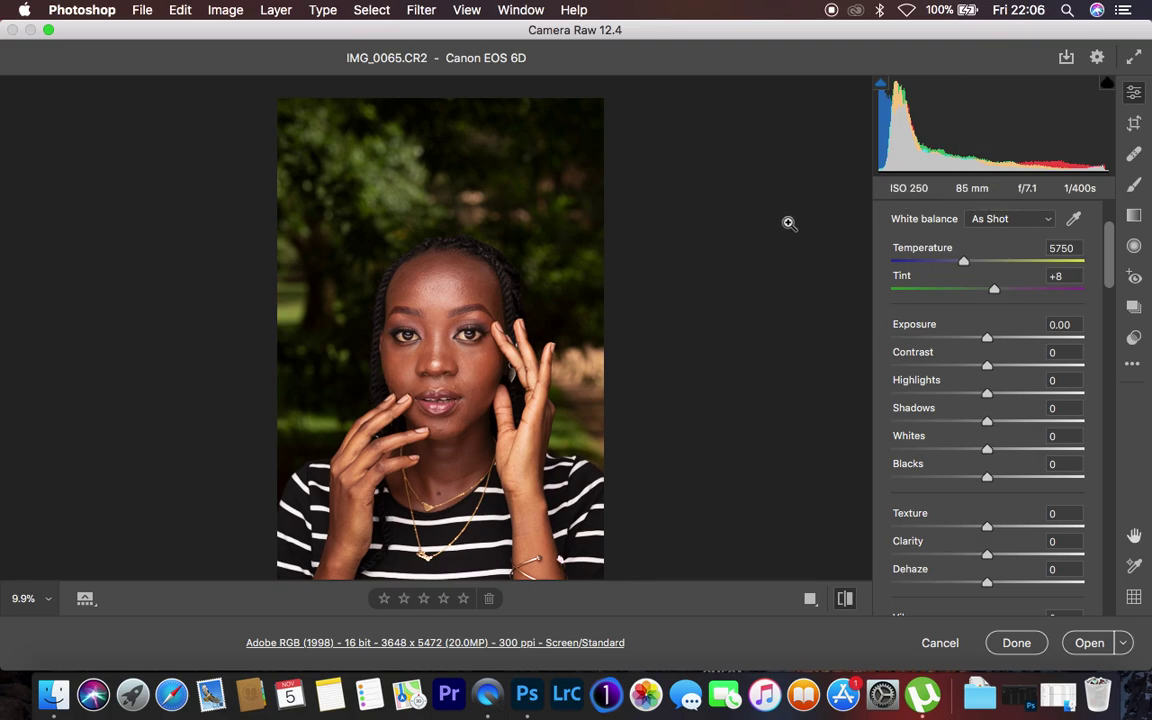
key(i)
key(super+equal)
key(super+equal)
key(super+equal)
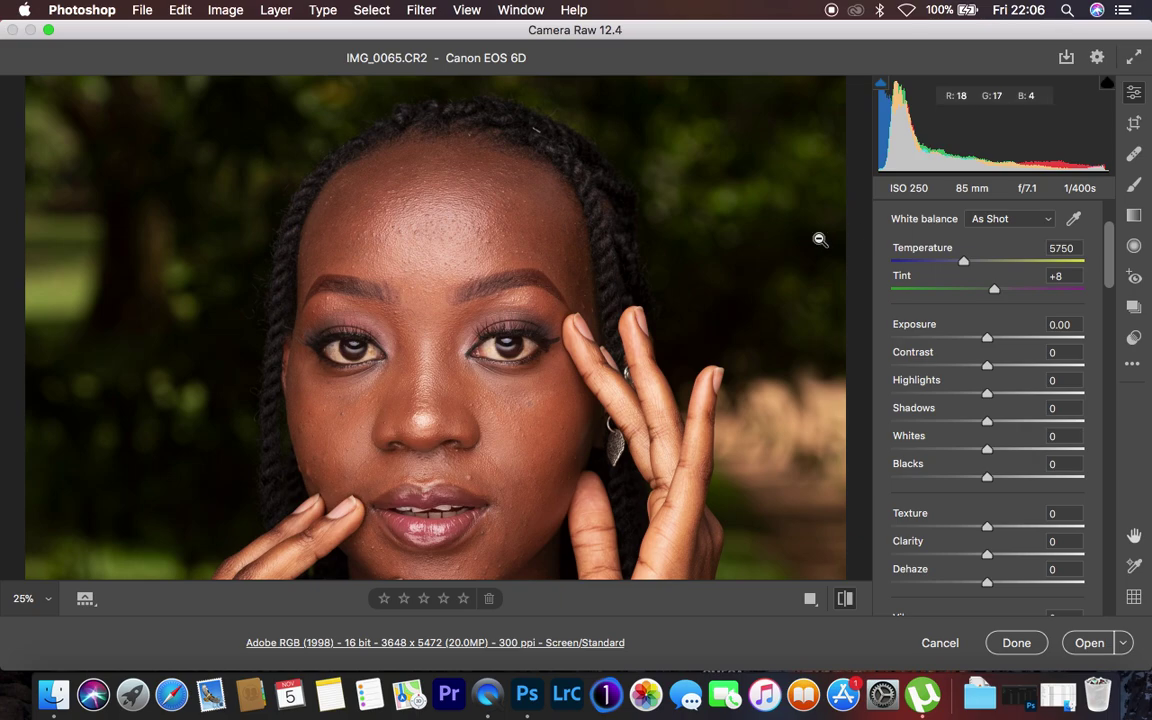
key(super+minus)
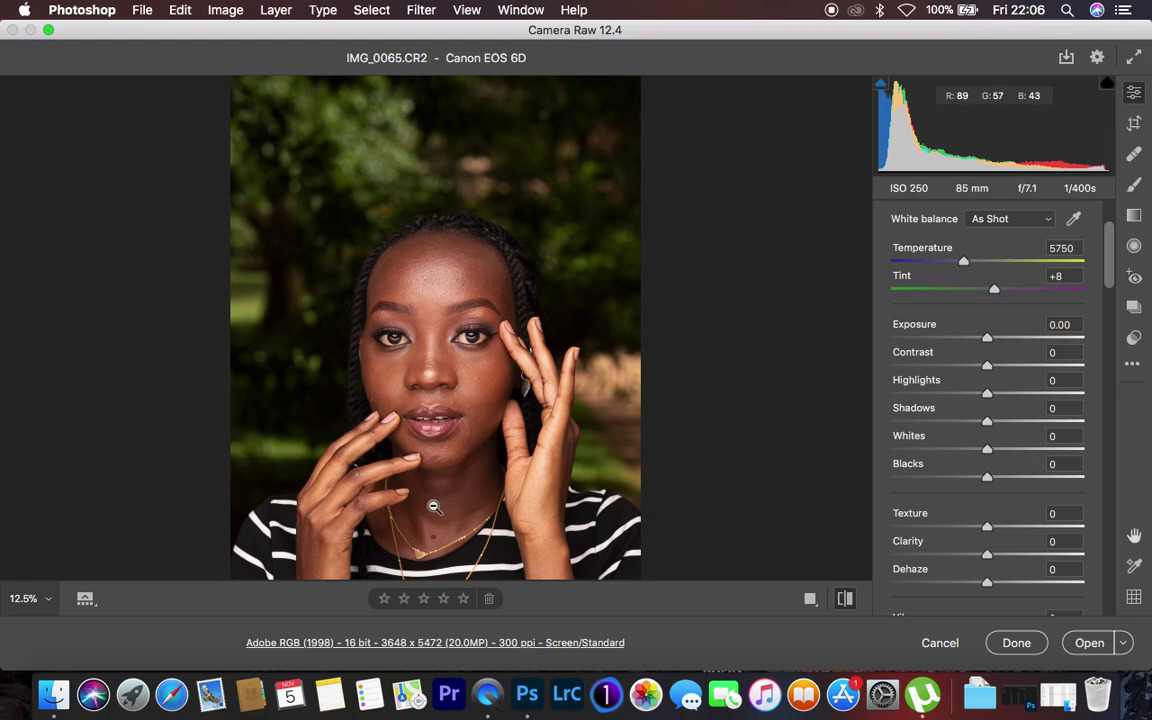
alt+click(430, 465)
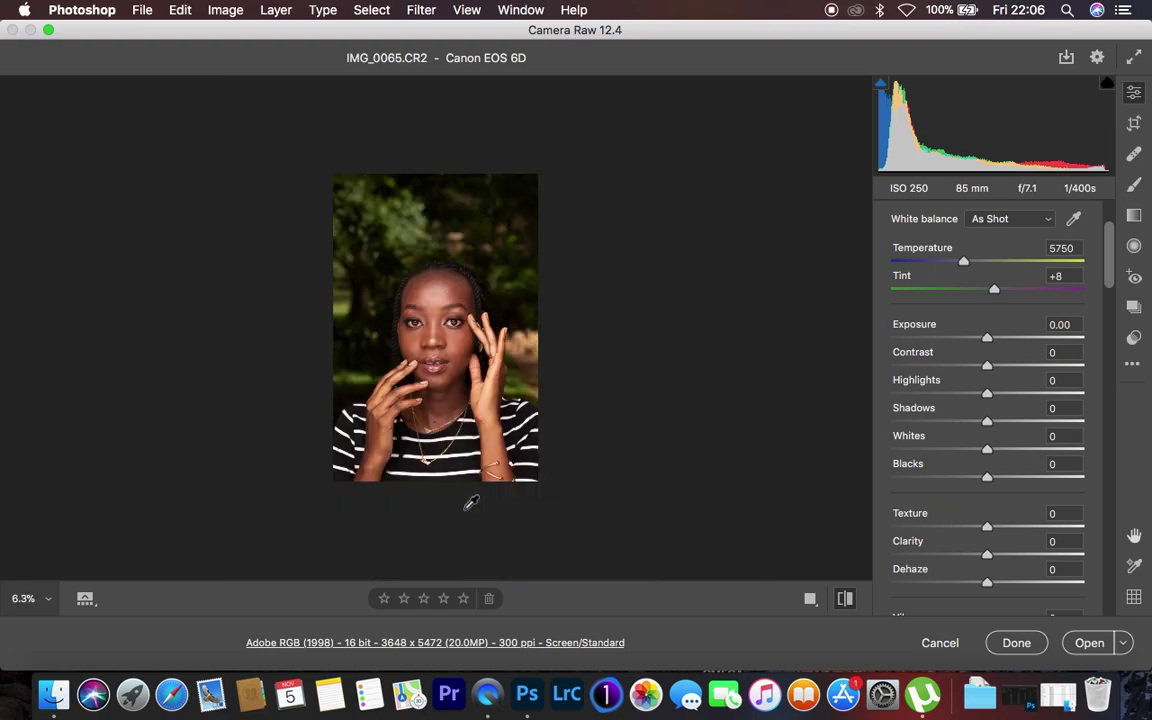
click(465, 510)
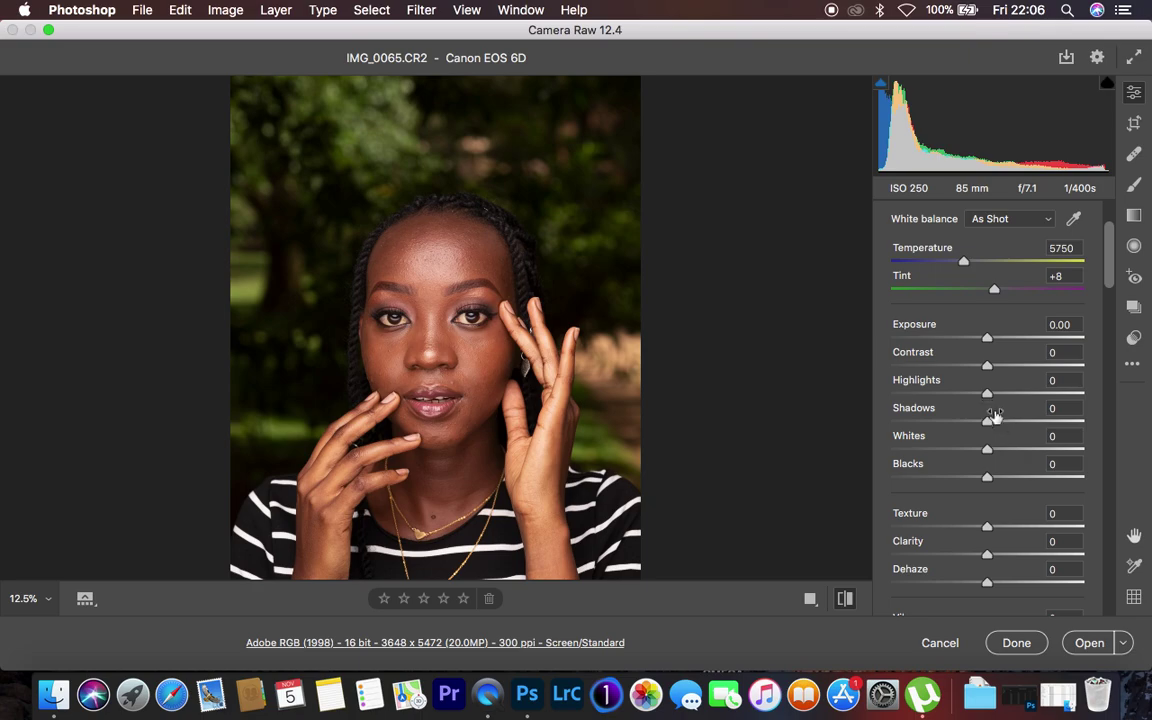
Step: Lower the portrait's Highlights to -34, Whites to -12 and Blacks to -8
drag(987, 399, 955, 397)
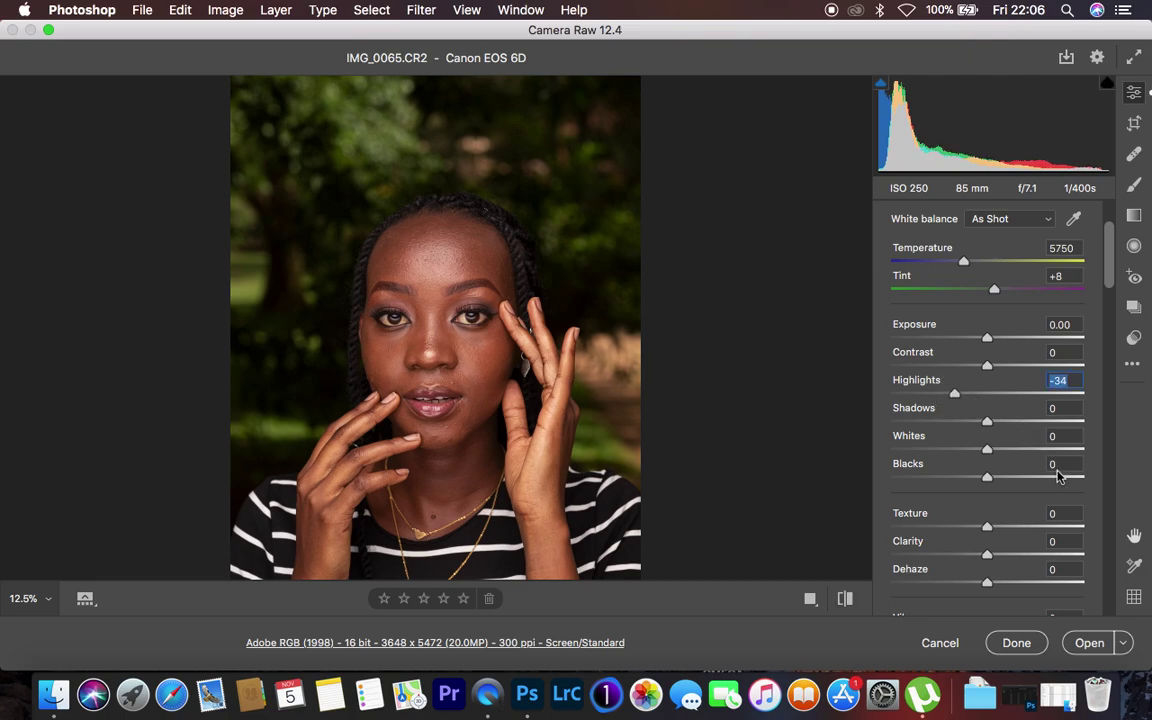
click(987, 455)
drag(987, 455, 976, 451)
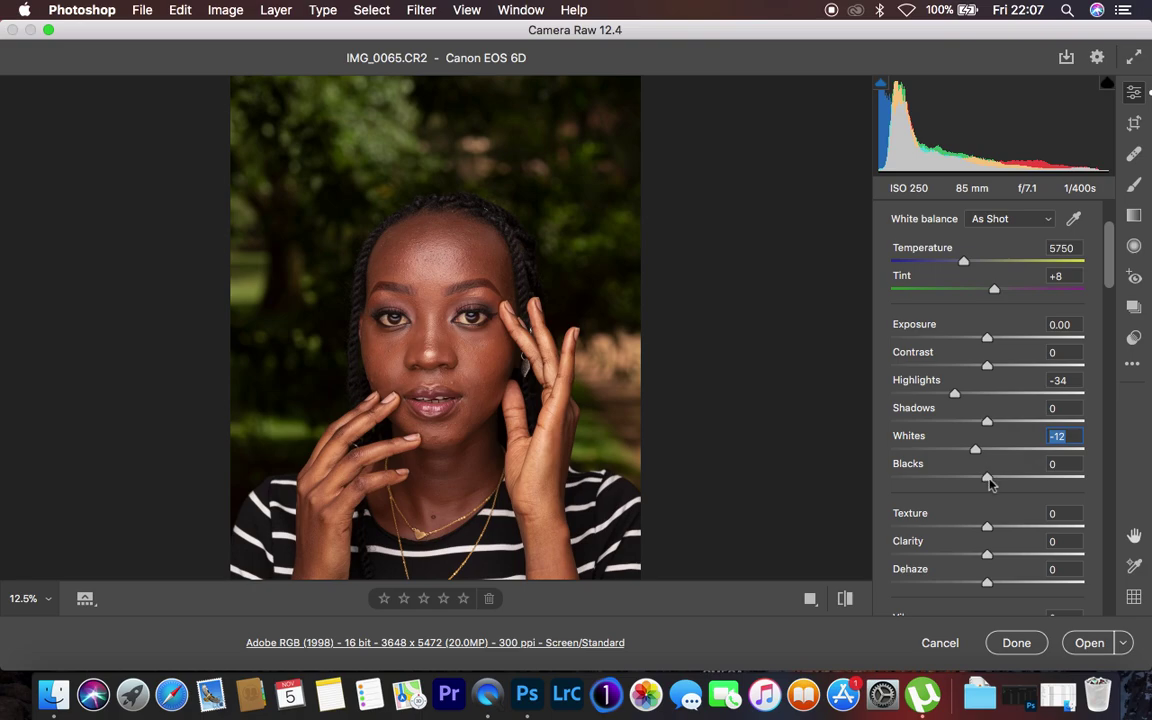
drag(989, 476, 980, 480)
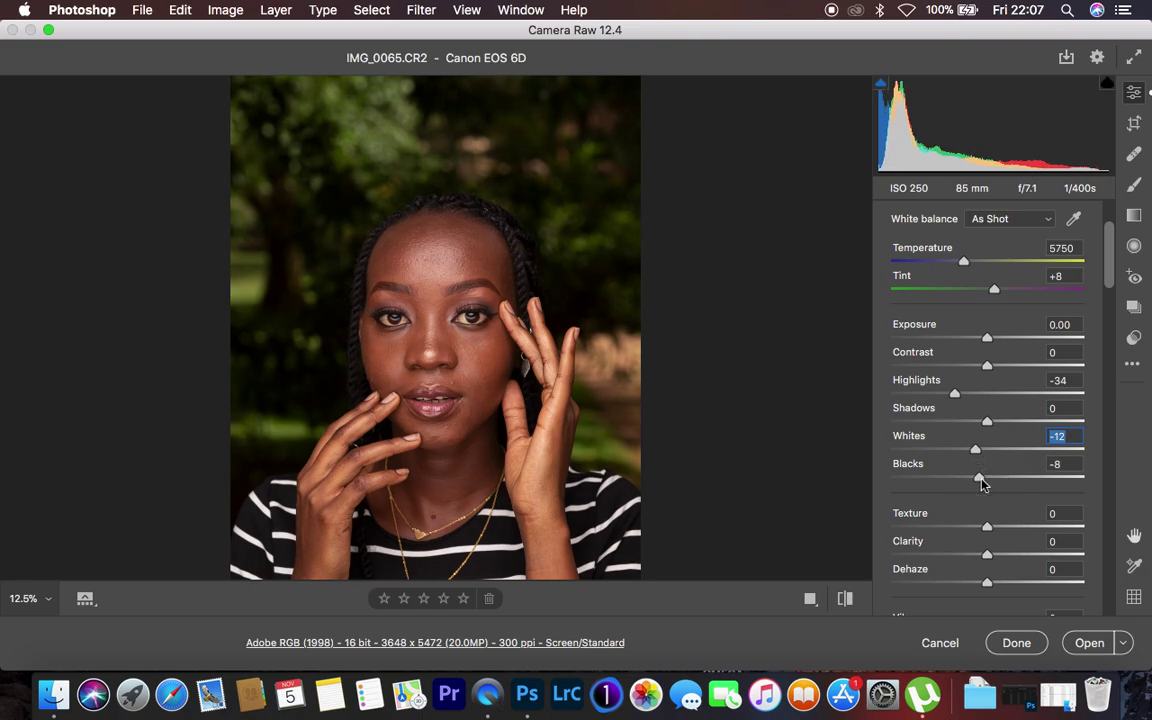
Step: Raise the portrait's Shadows to +11 and Contrast to +7
click(987, 424)
drag(989, 425, 998, 425)
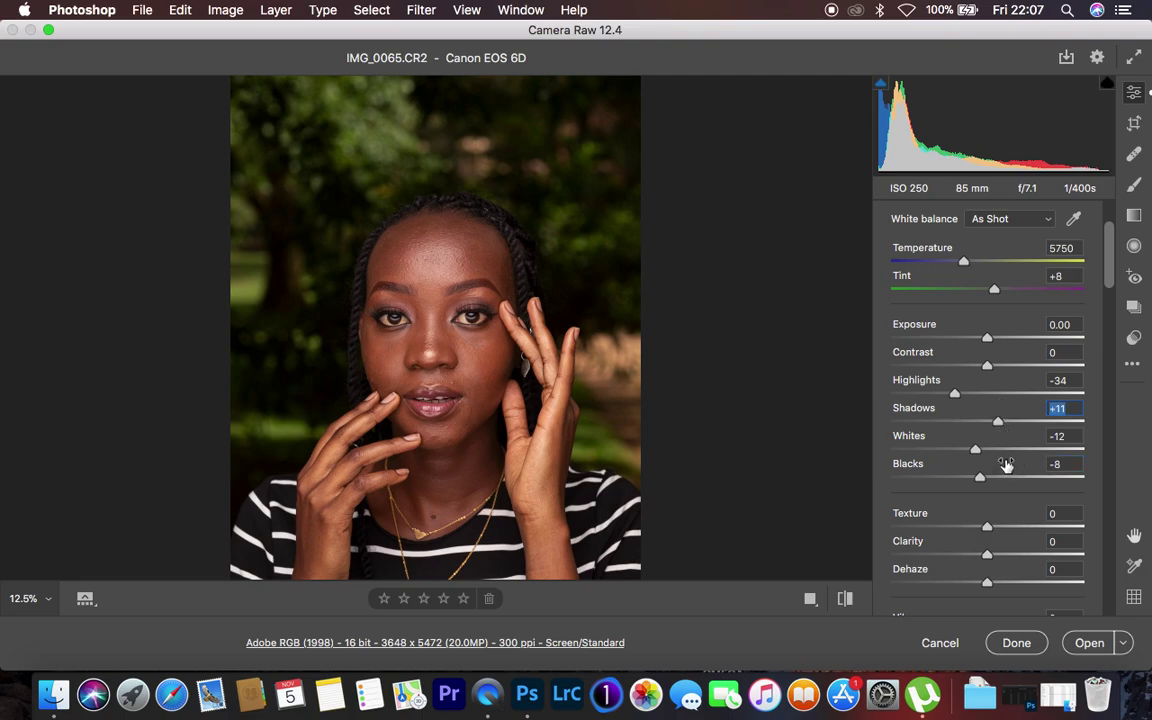
drag(990, 368, 1000, 376)
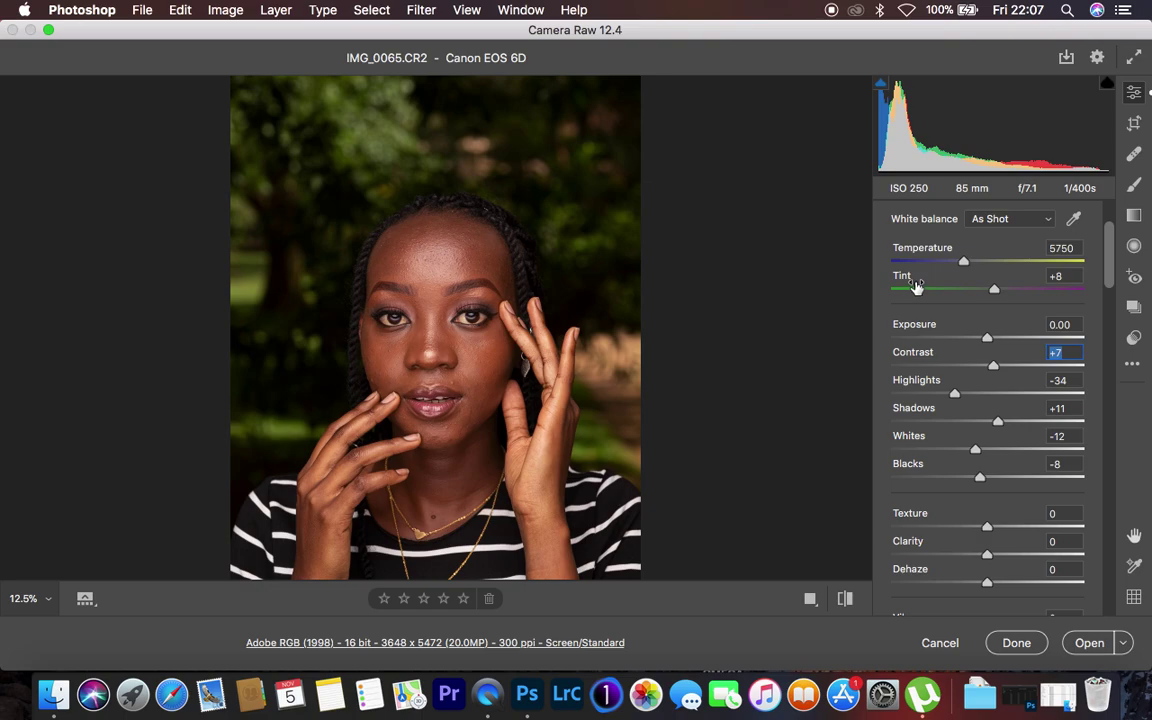
Step: Set the white balance Tint to -2 and compare the portrait before and after the adjustments
click(993, 290)
drag(993, 290, 984, 290)
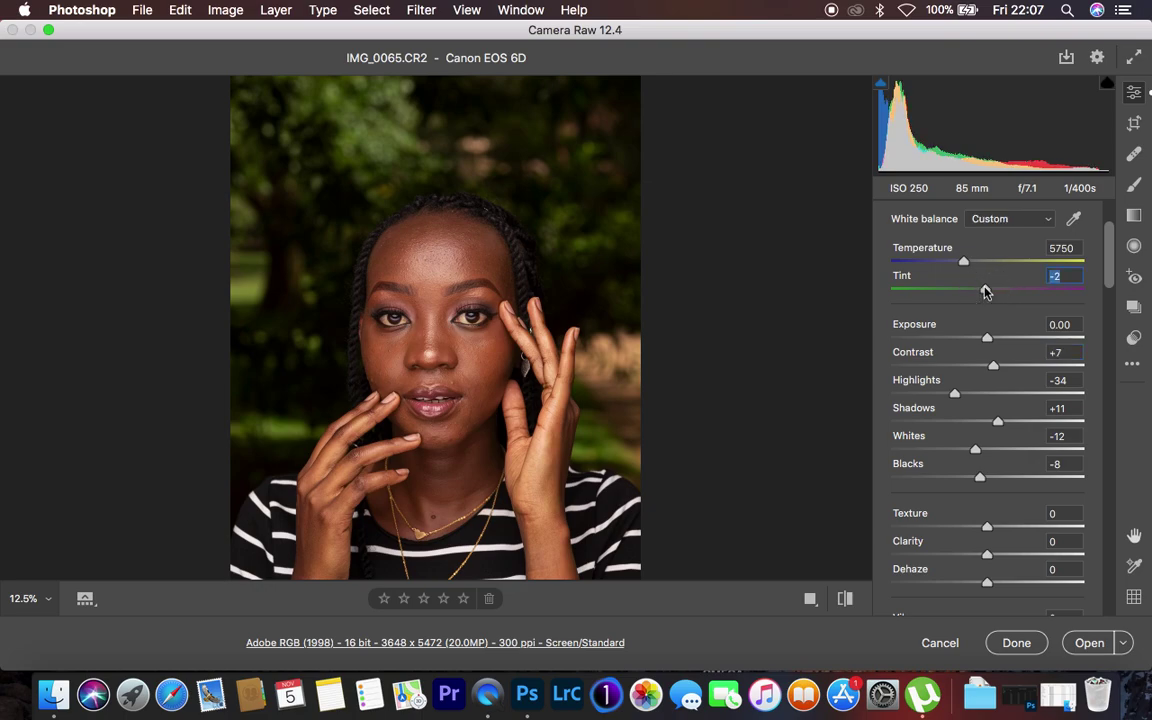
click(845, 600)
click(845, 600)
click(845, 600)
click(845, 600)
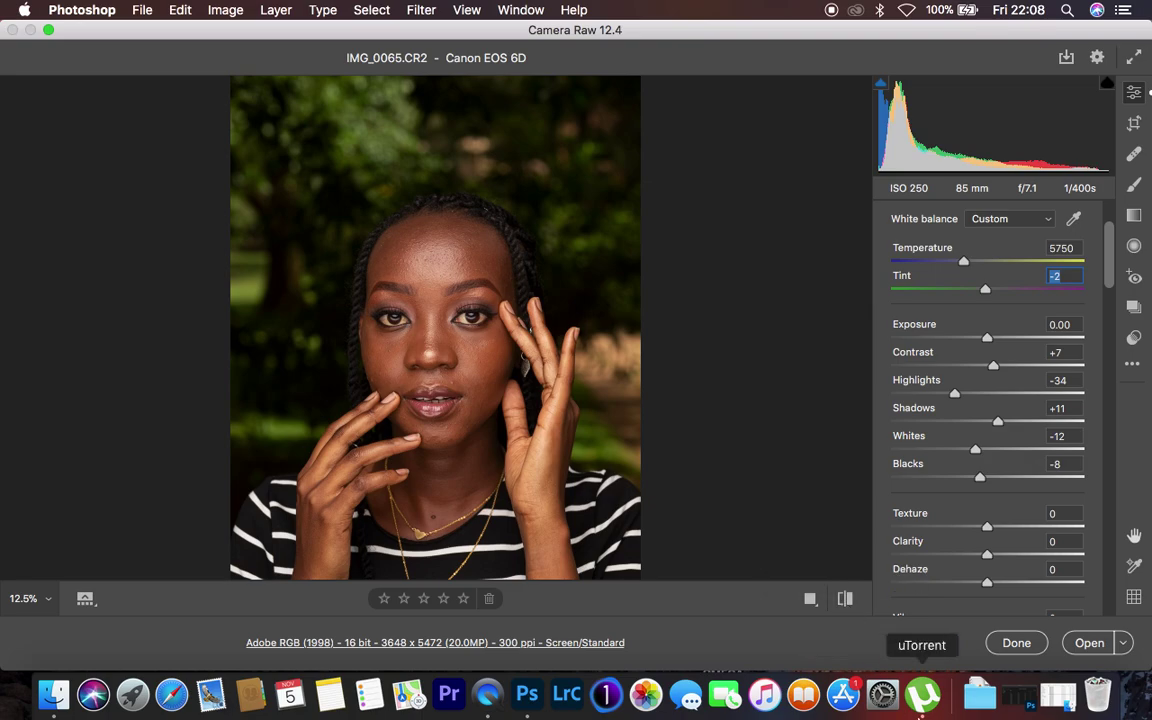
Step: Set the portrait's Clarity to +3 and lower its Vibrance slightly
click(989, 557)
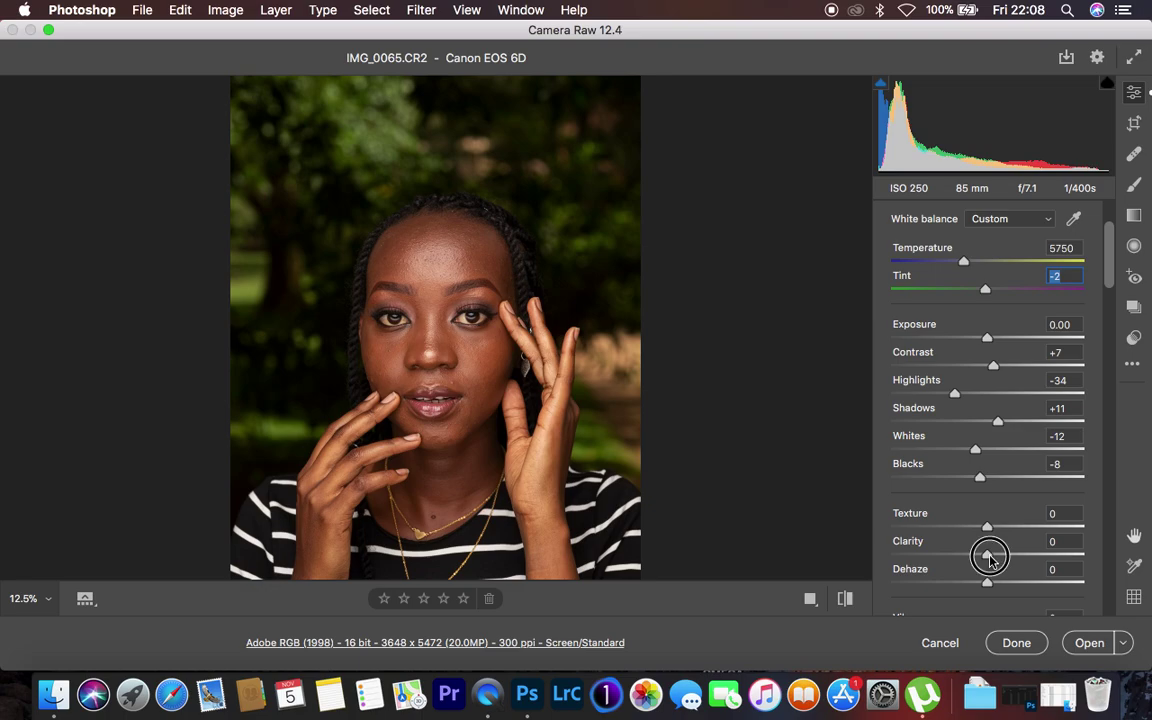
drag(987, 557, 989, 557)
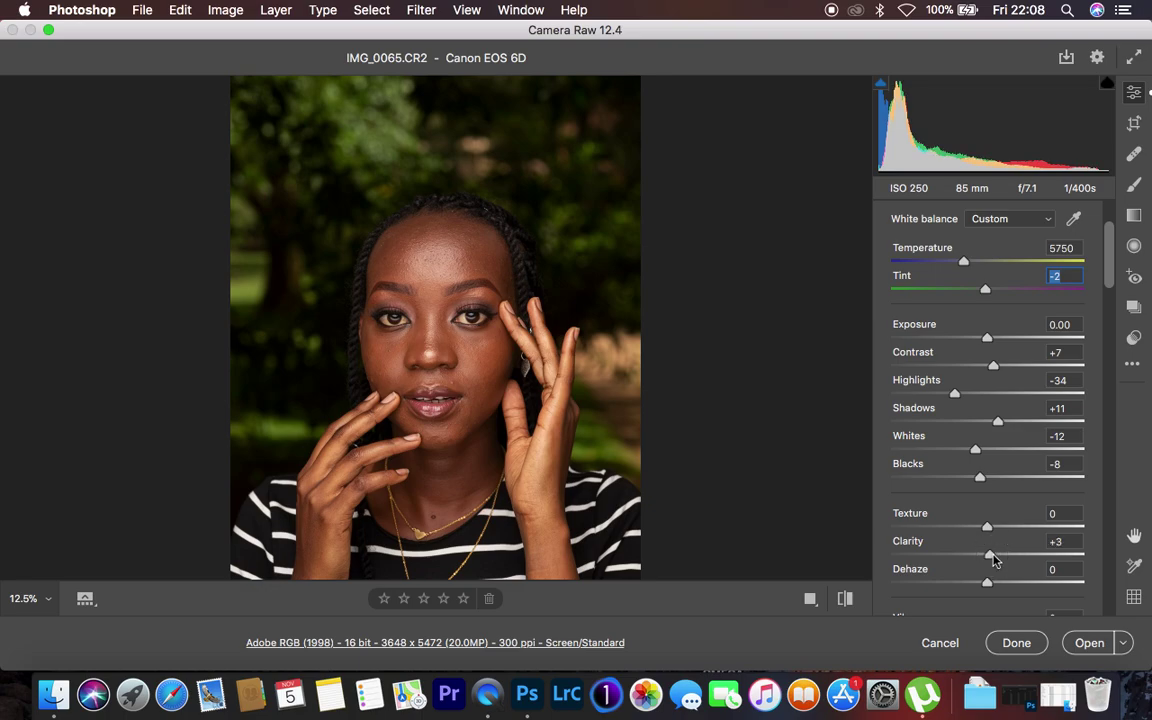
scroll(985, 540, down, 5)
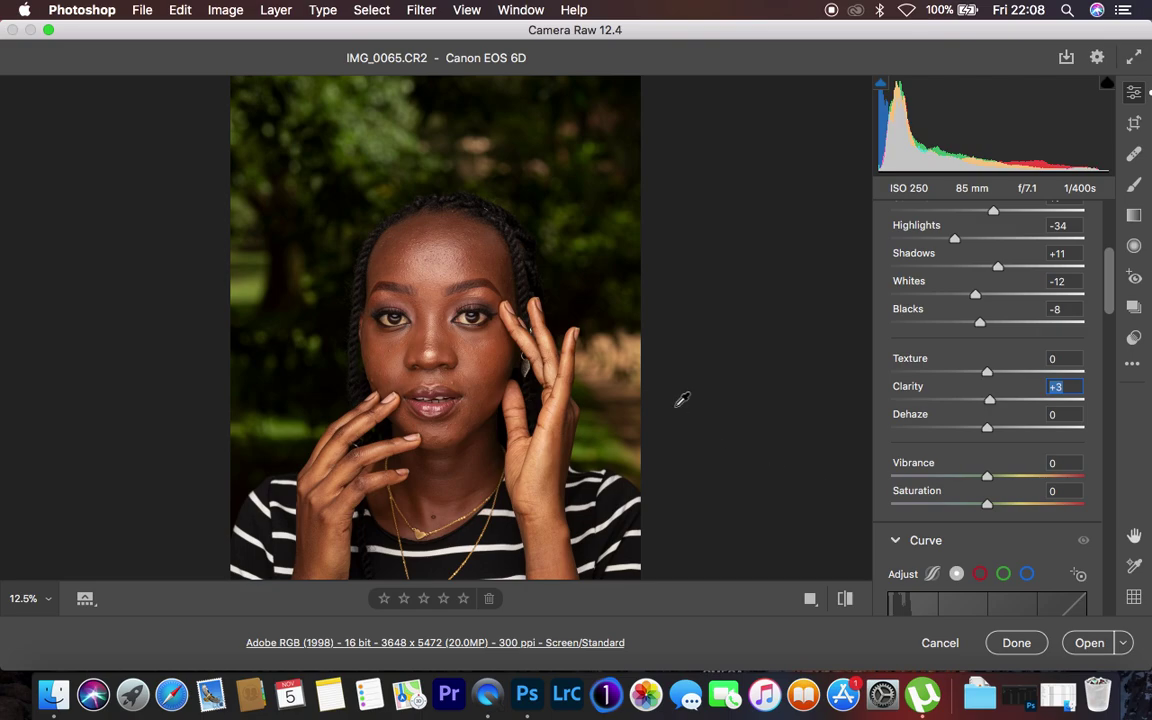
key(super+minus)
key(super+equal)
click(988, 477)
drag(988, 477, 985, 481)
Step: Set the Oranges luminance to -18 in the Color Mixer
scroll(1005, 458, down, 10)
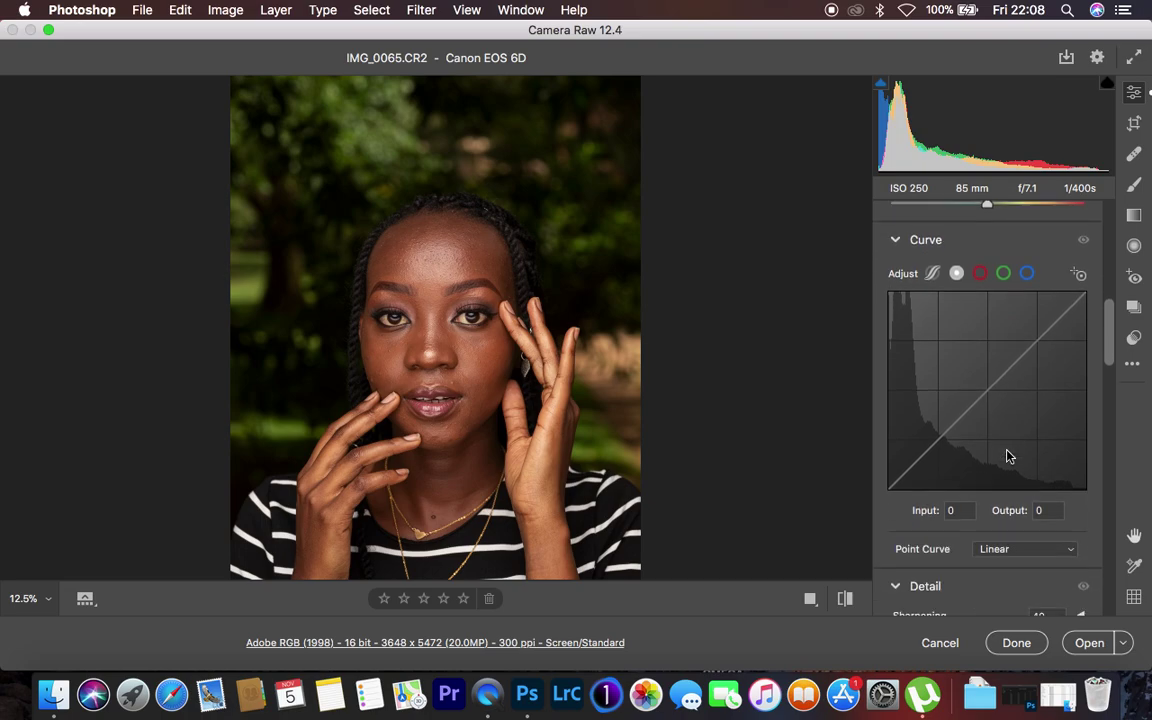
scroll(1007, 456, down, 5)
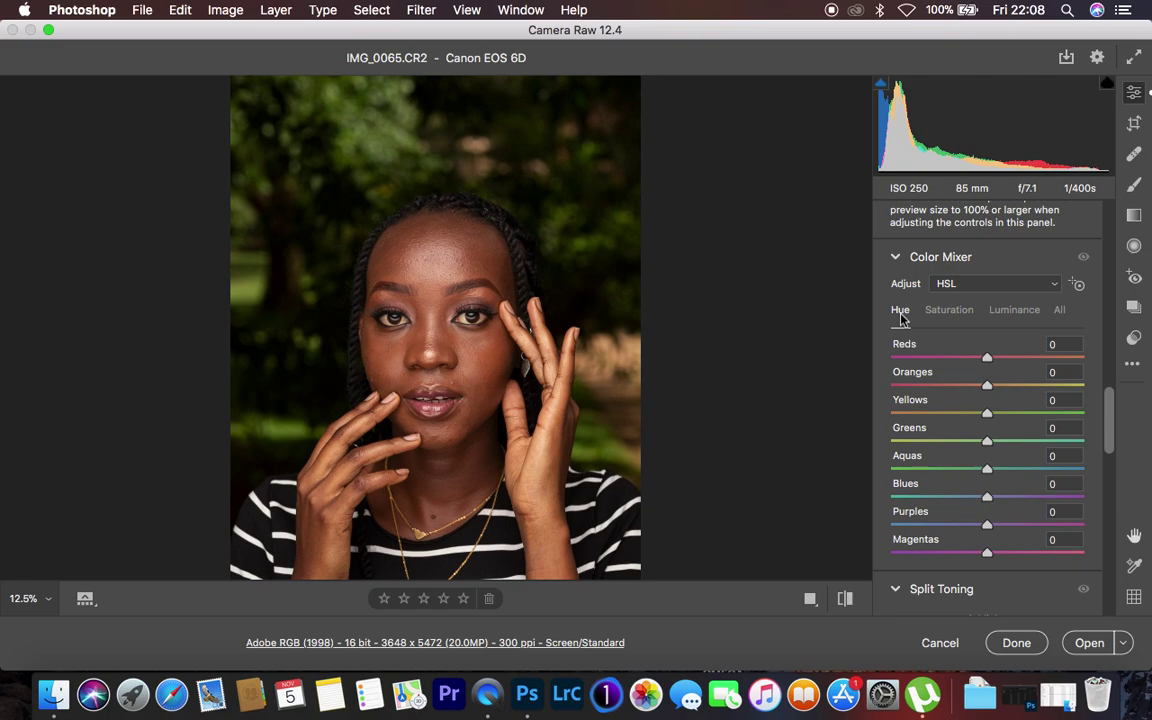
click(1017, 313)
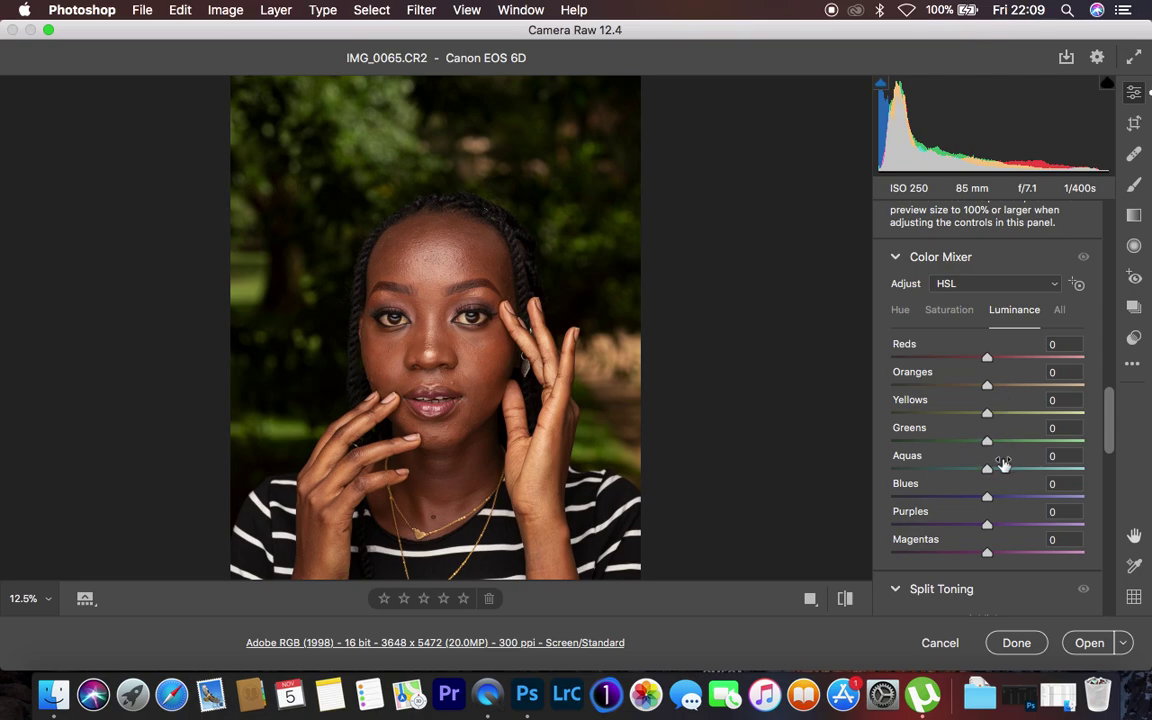
mouse_move(988, 390)
mouse_down()
mouse_move(936, 393)
mouse_move(1057, 385)
mouse_move(972, 391)
mouse_up()
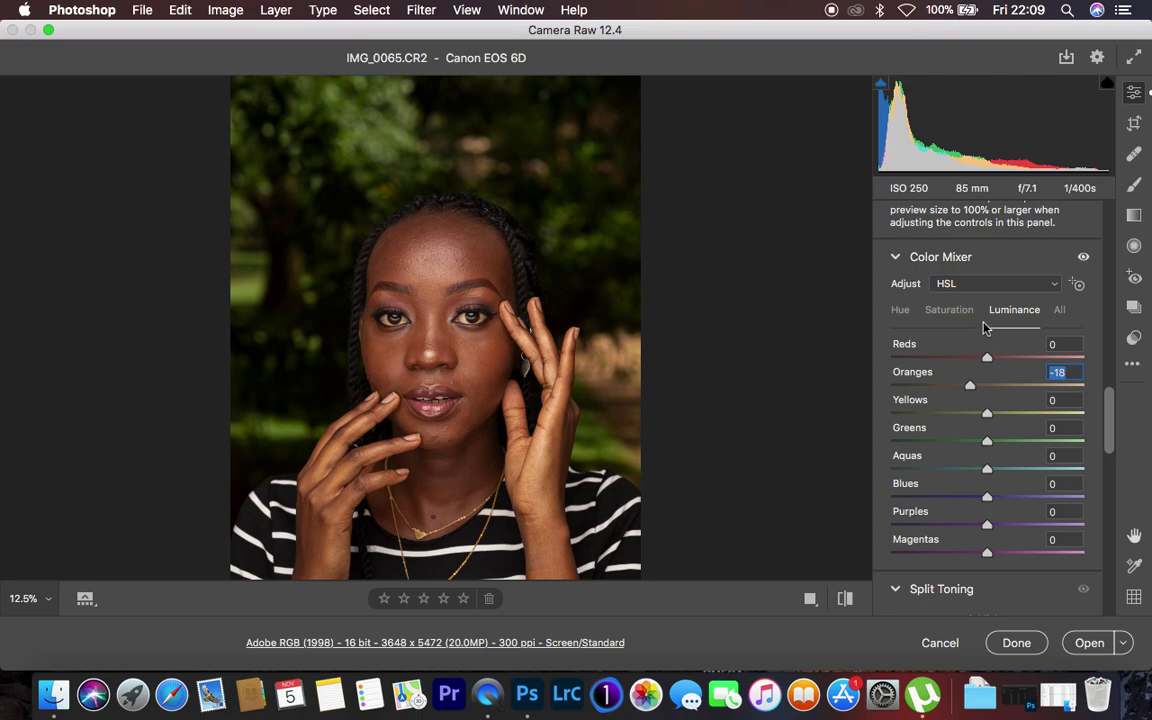
Step: Set the Oranges saturation to -8 in the Color Mixer and compare the portrait before and after
click(951, 312)
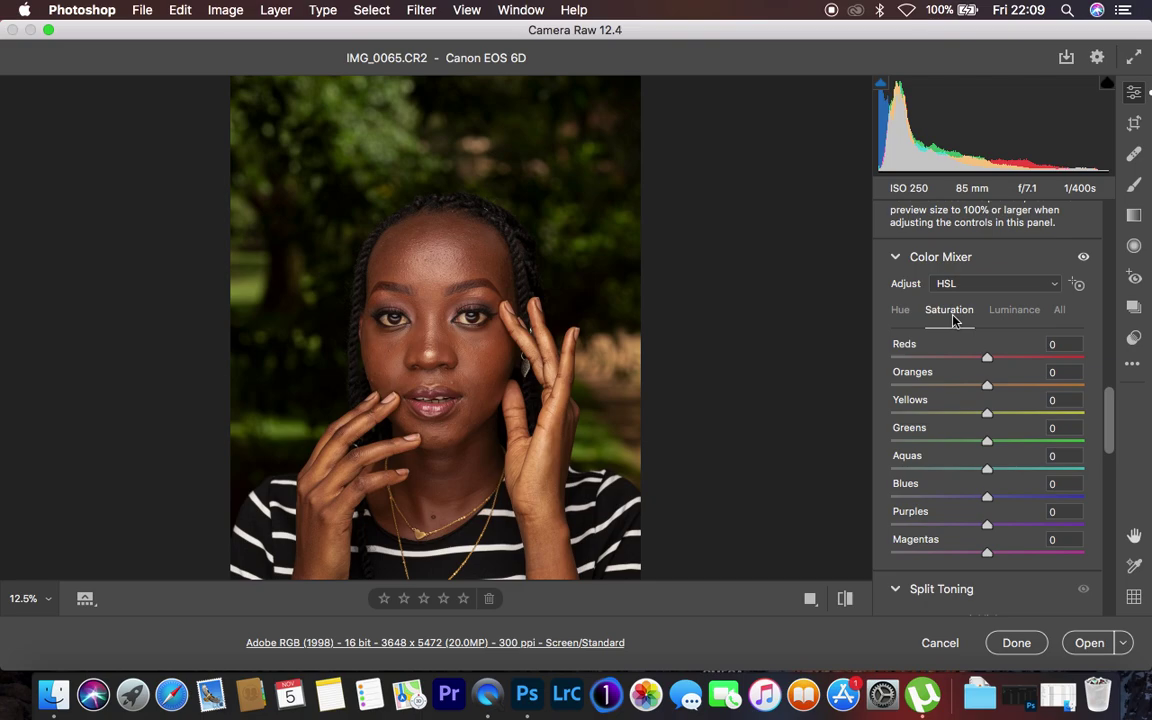
click(987, 389)
drag(987, 389, 981, 391)
click(846, 599)
click(846, 599)
click(846, 599)
click(846, 599)
Step: Lower the Reds saturation to -23 and the Greens saturation to -100
drag(987, 358, 969, 363)
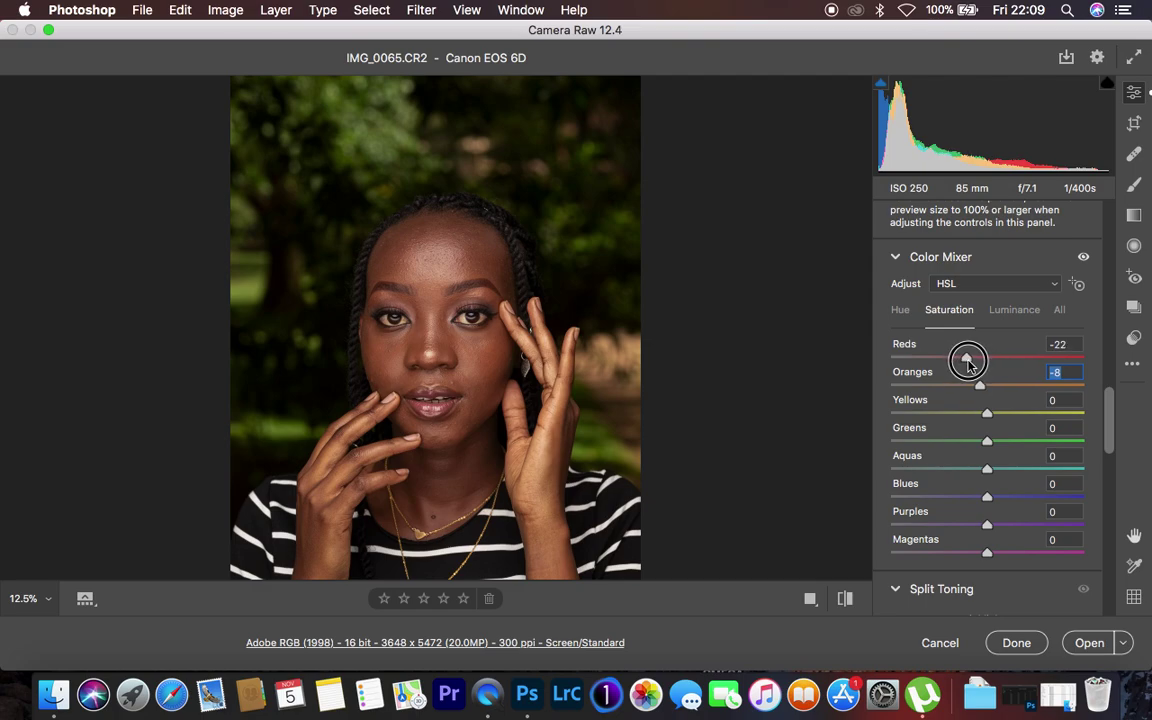
click(967, 361)
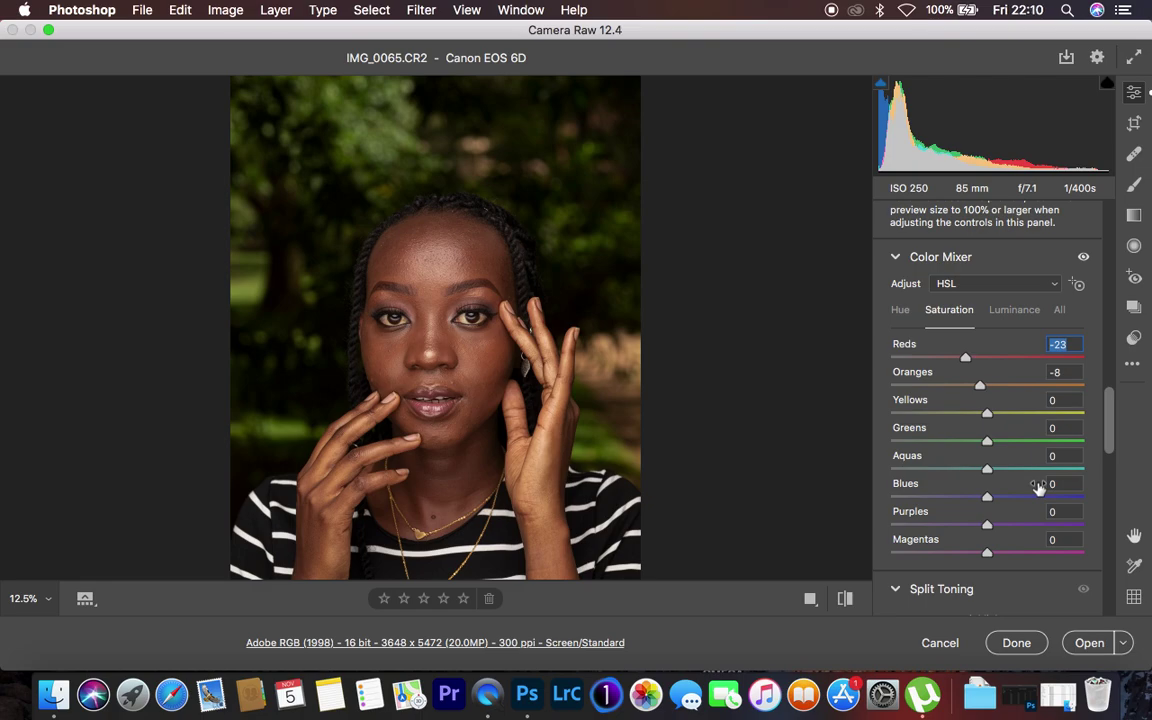
scroll(1039, 486, down, 3)
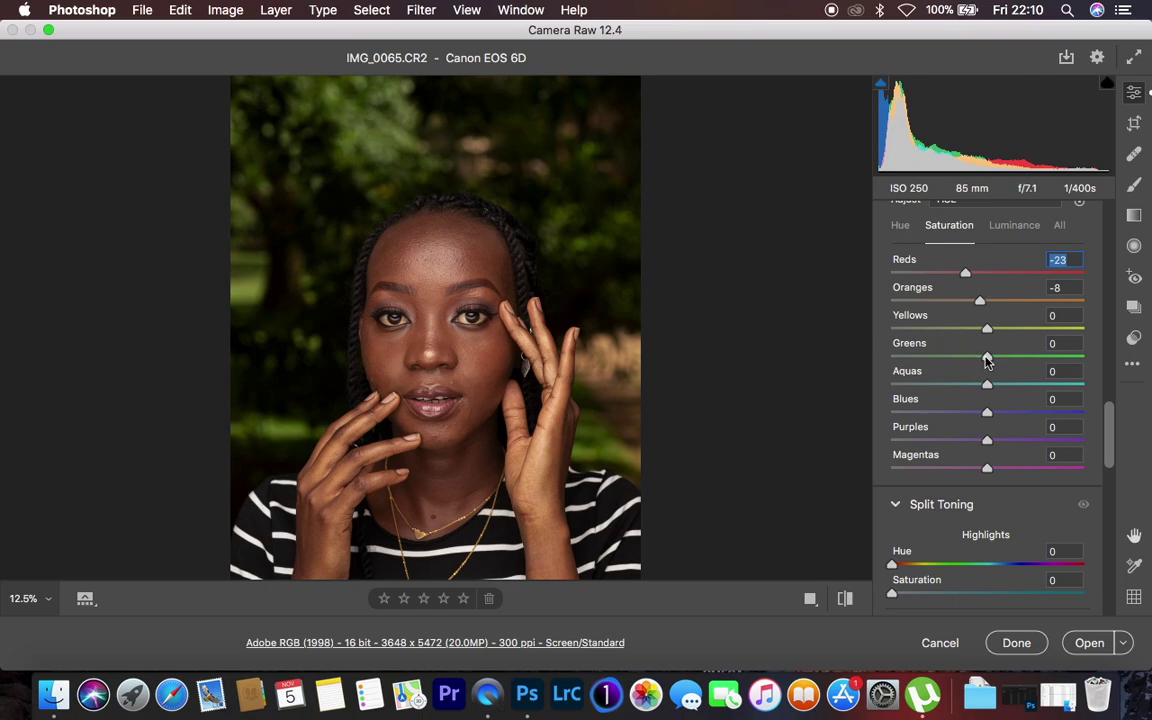
drag(987, 361, 856, 356)
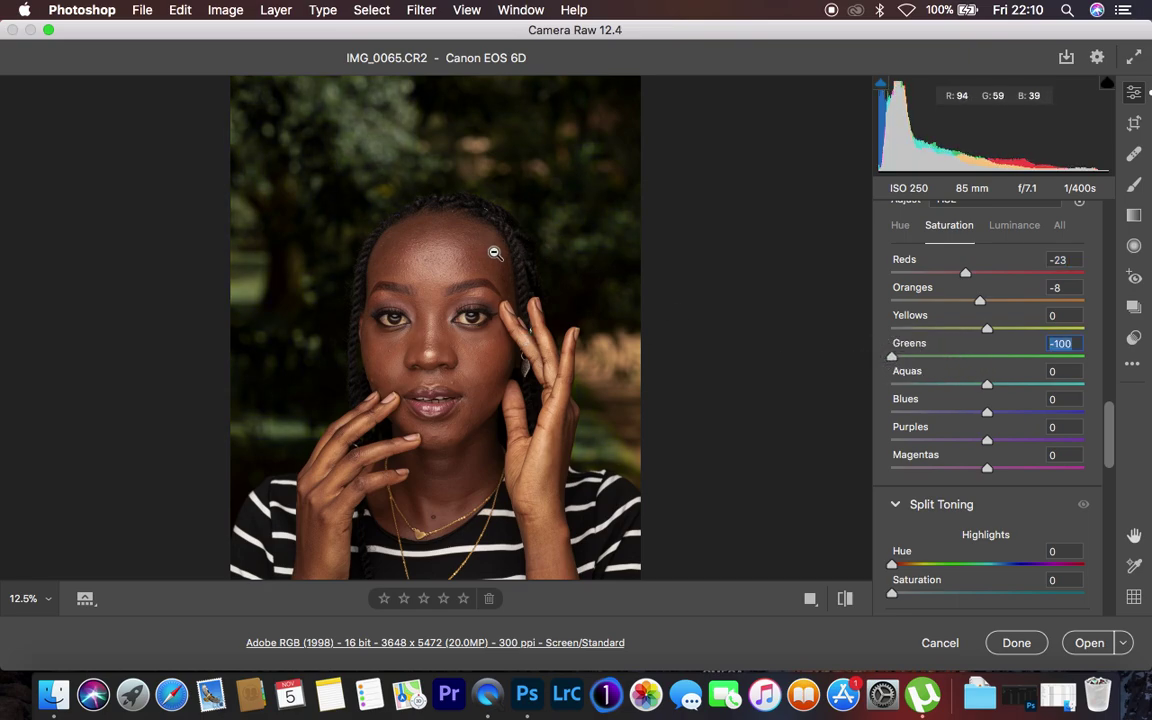
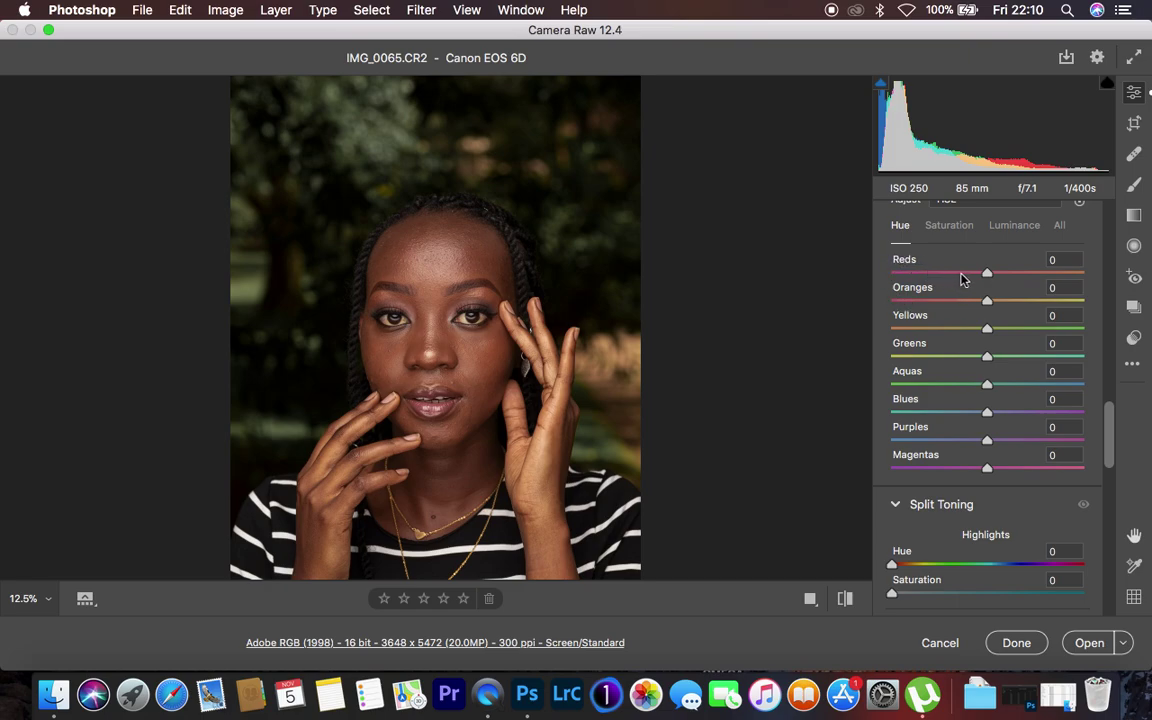
Step: Set the Color Mixer hues to Reds +4, Oranges -2, Yellows -6 and Greens +58, comparing the portrait before and after
drag(986, 276, 989, 276)
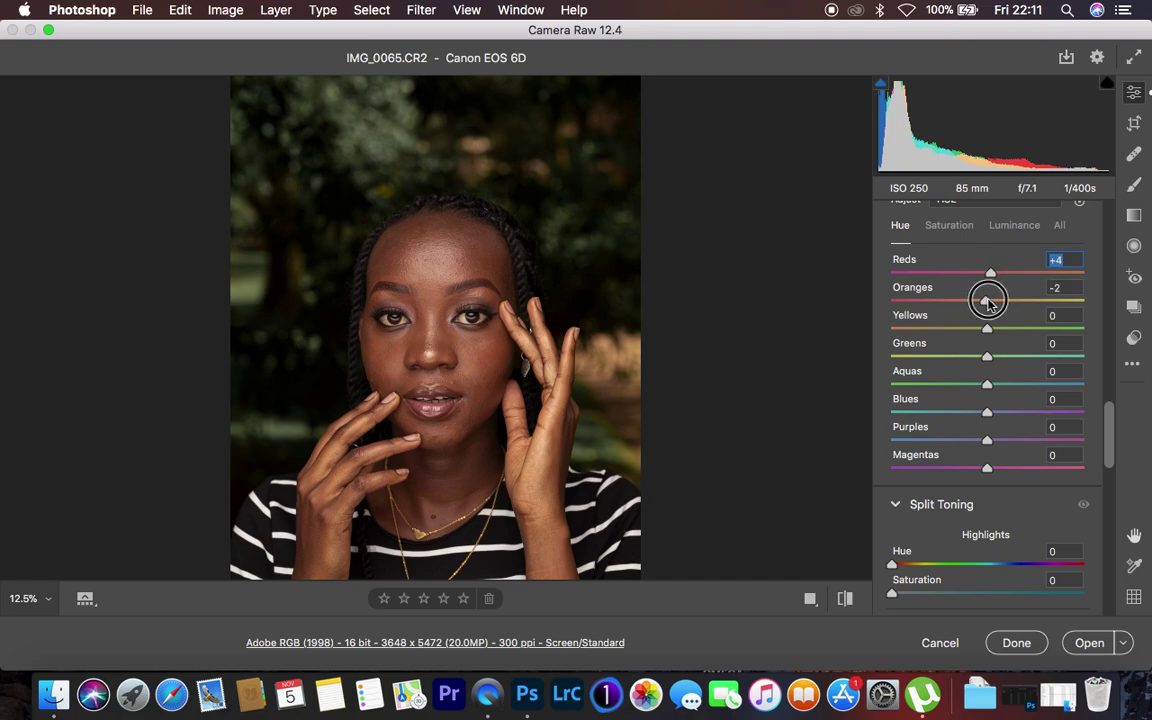
drag(990, 303, 988, 304)
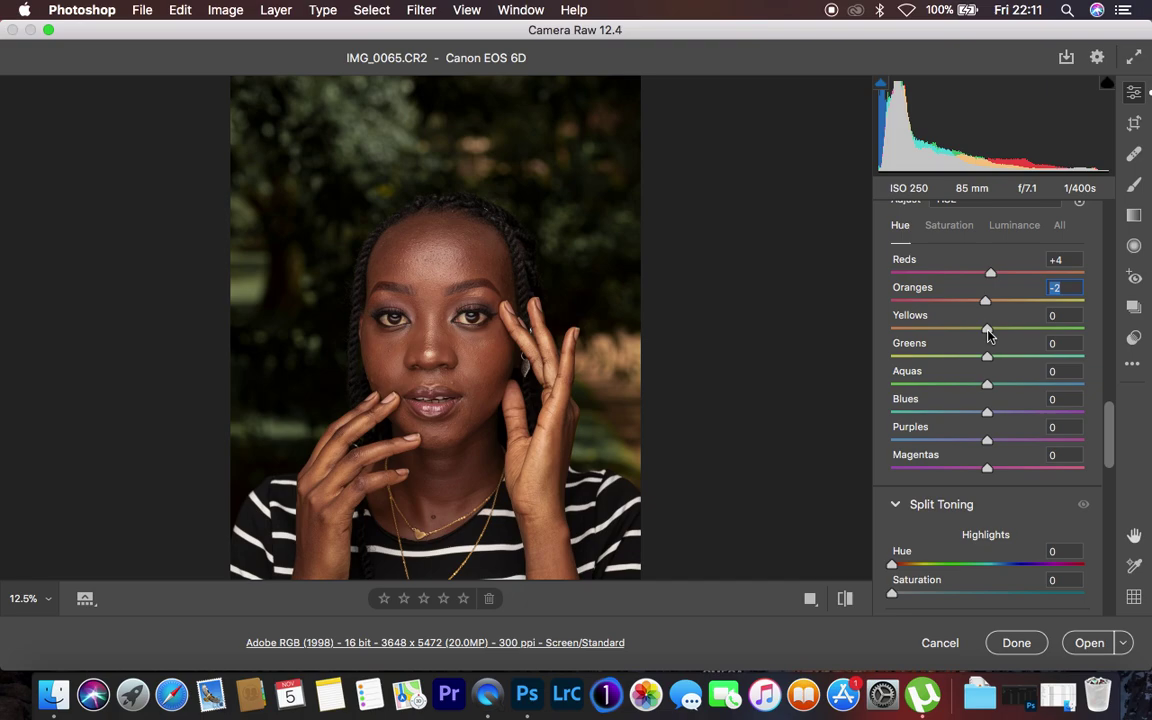
click(987, 331)
drag(987, 333, 982, 330)
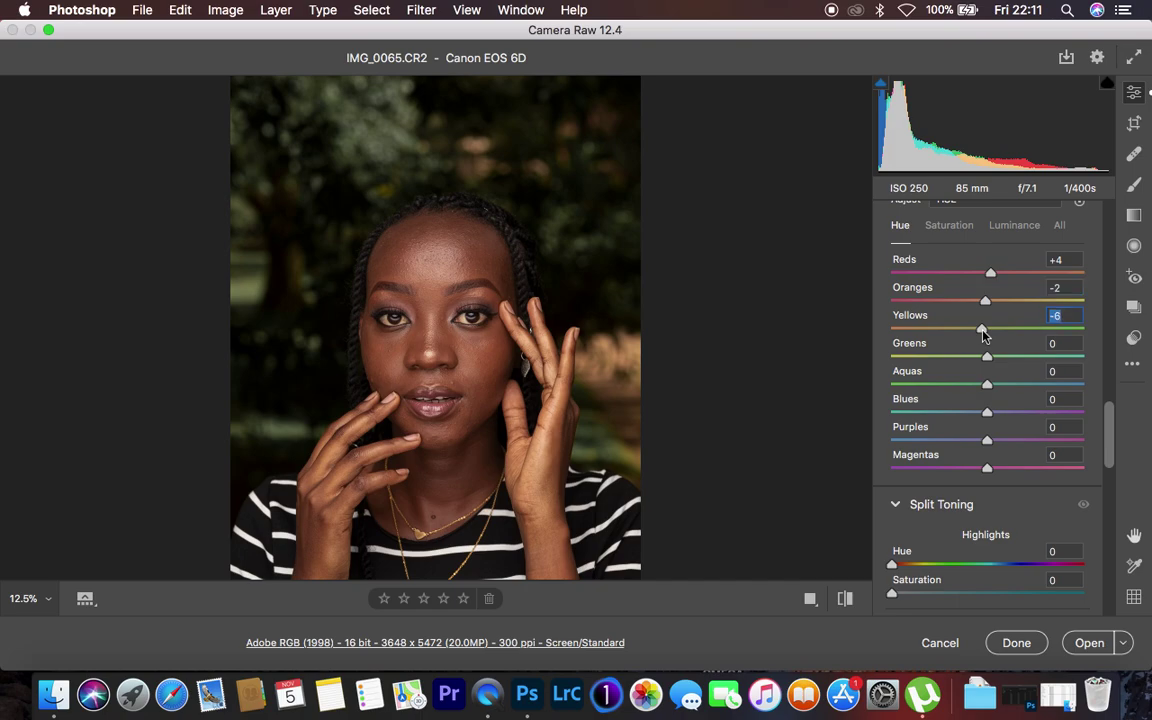
click(850, 603)
click(850, 603)
click(850, 603)
click(850, 603)
drag(988, 362, 1042, 359)
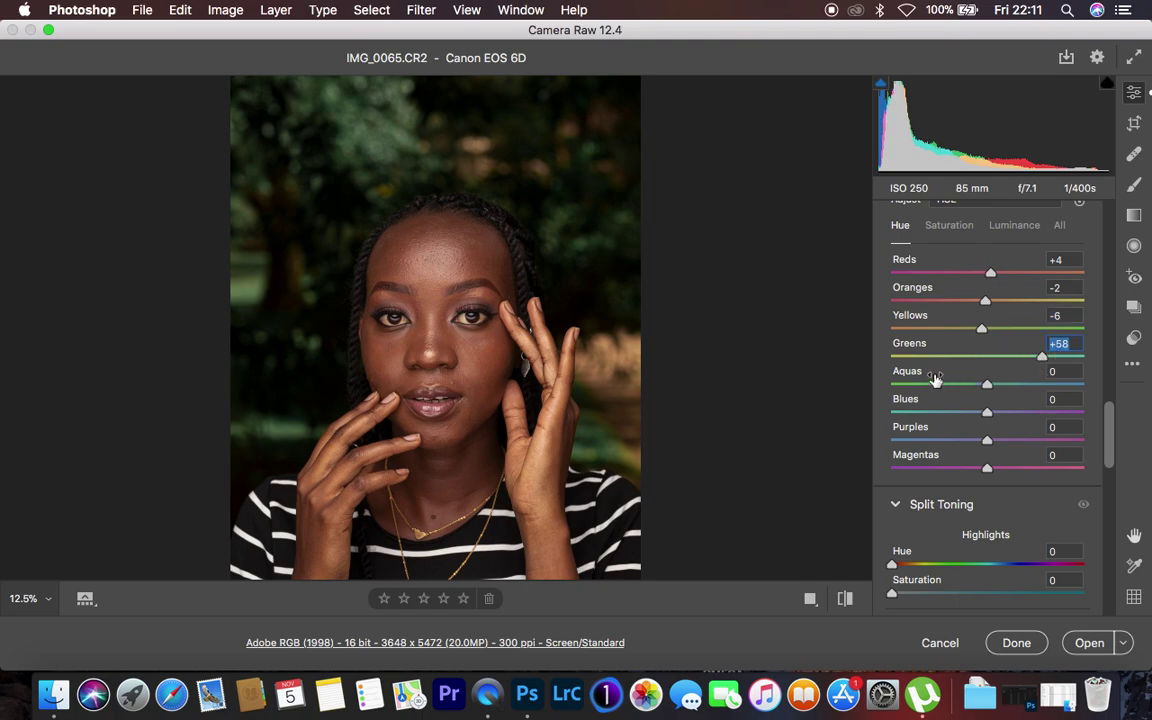
Step: Compare the portrait before and after, and set the Split Toning highlights to hue 190 and saturation 4
click(845, 598)
click(845, 598)
scroll(1036, 535, down, 5)
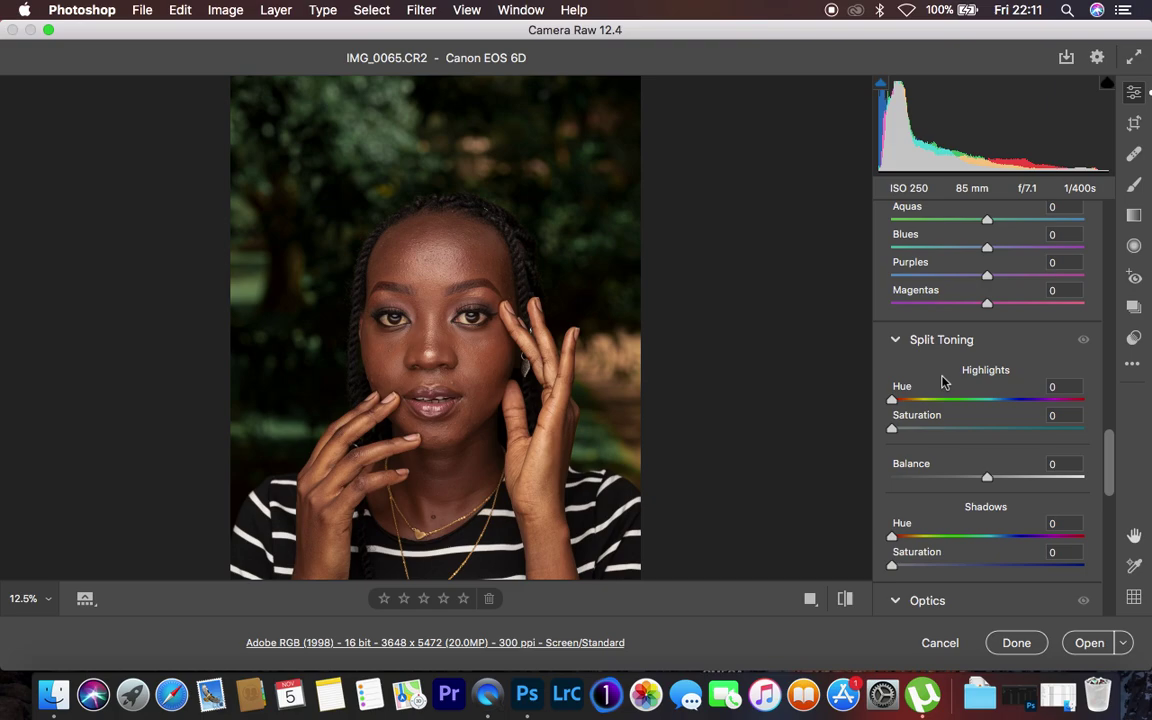
click(894, 430)
drag(894, 430, 942, 437)
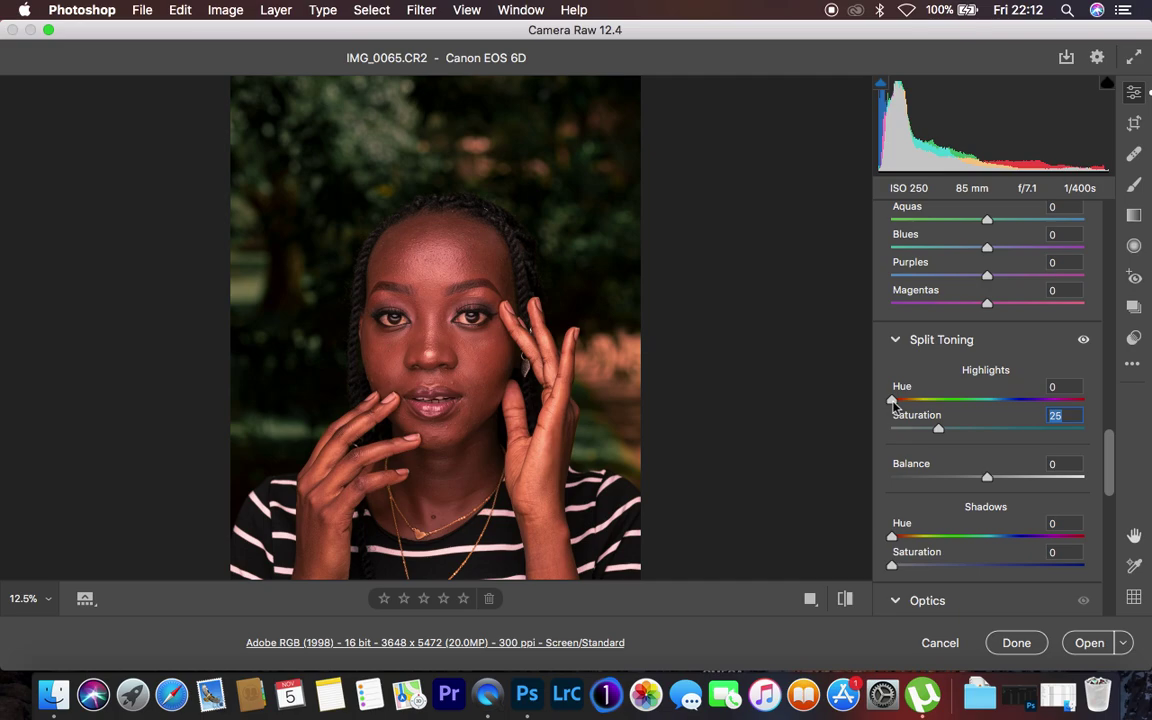
drag(893, 401, 995, 408)
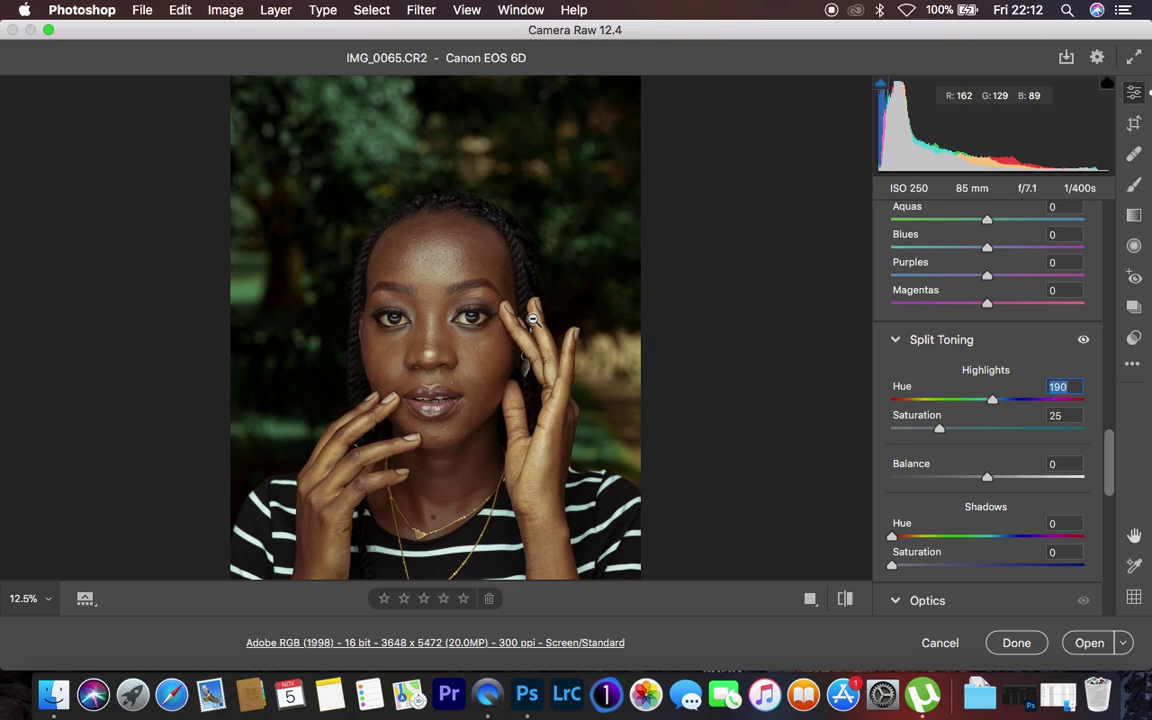
drag(940, 437, 900, 437)
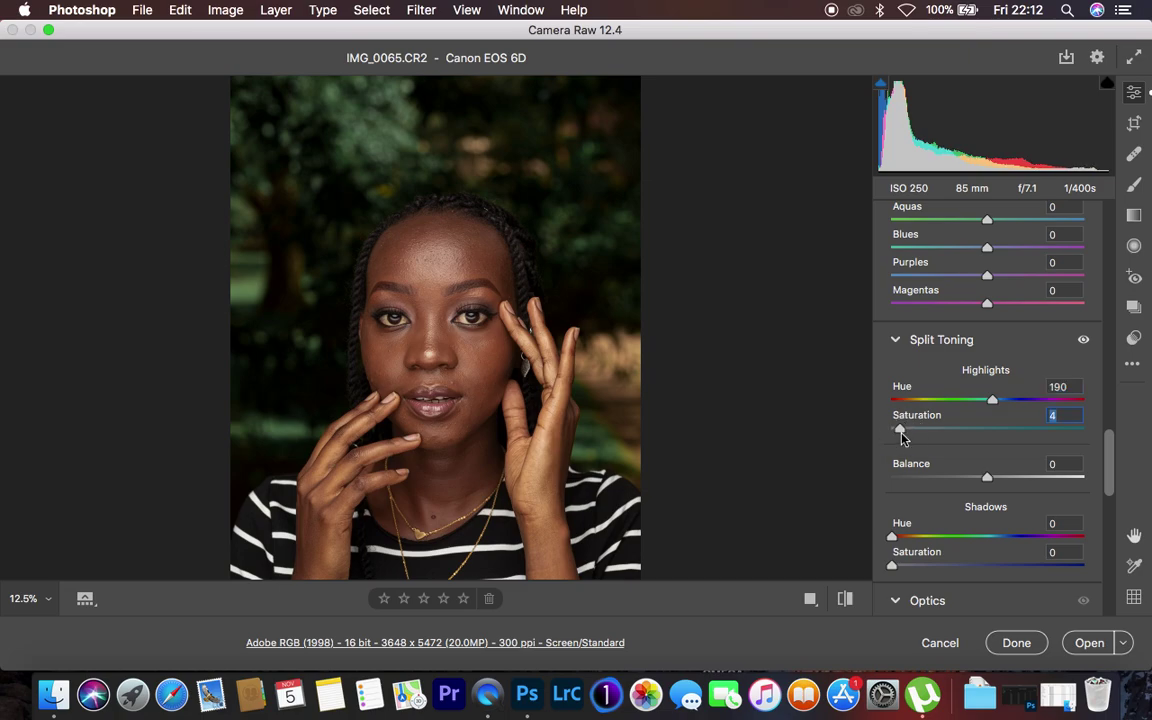
Step: Compare the portrait before and after all edits, and with the Split Toning adjustments hidden and shown
click(846, 607)
click(848, 613)
click(1083, 341)
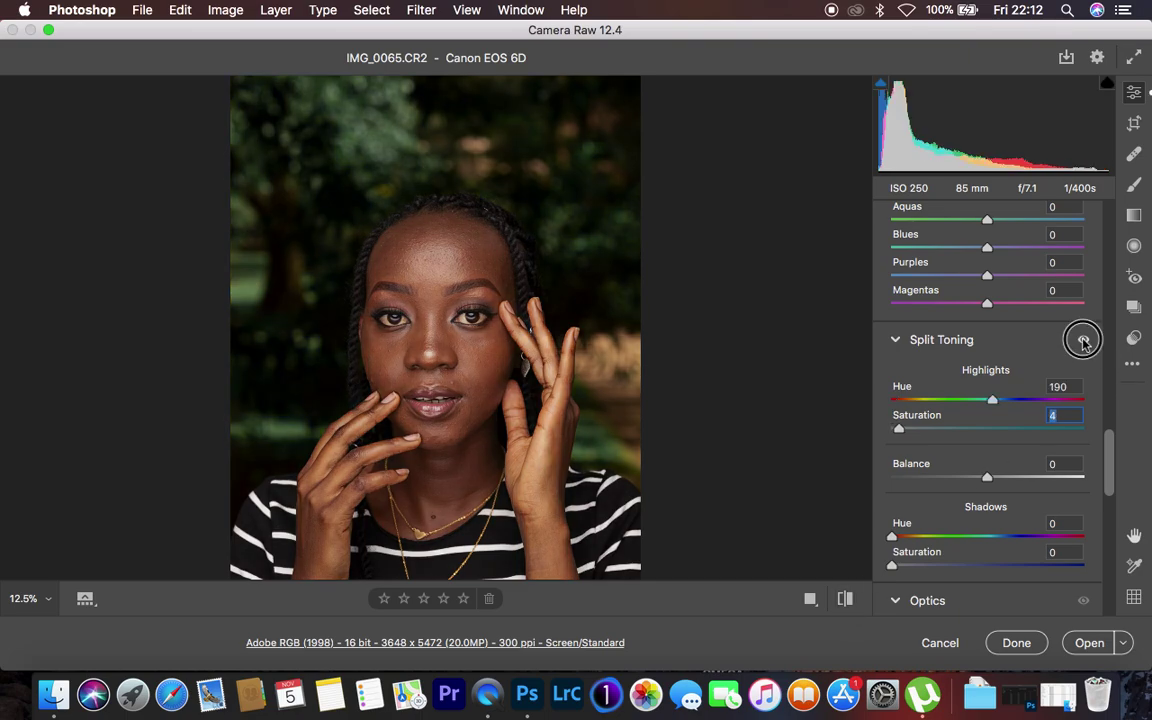
click(1083, 341)
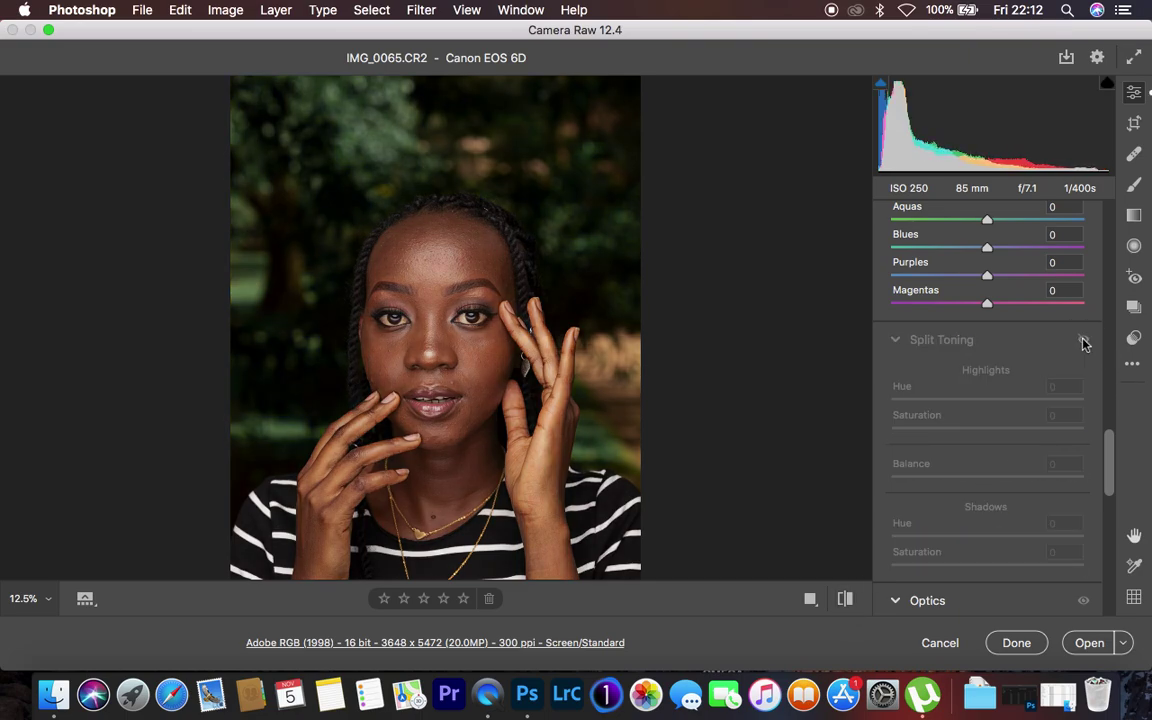
click(1083, 341)
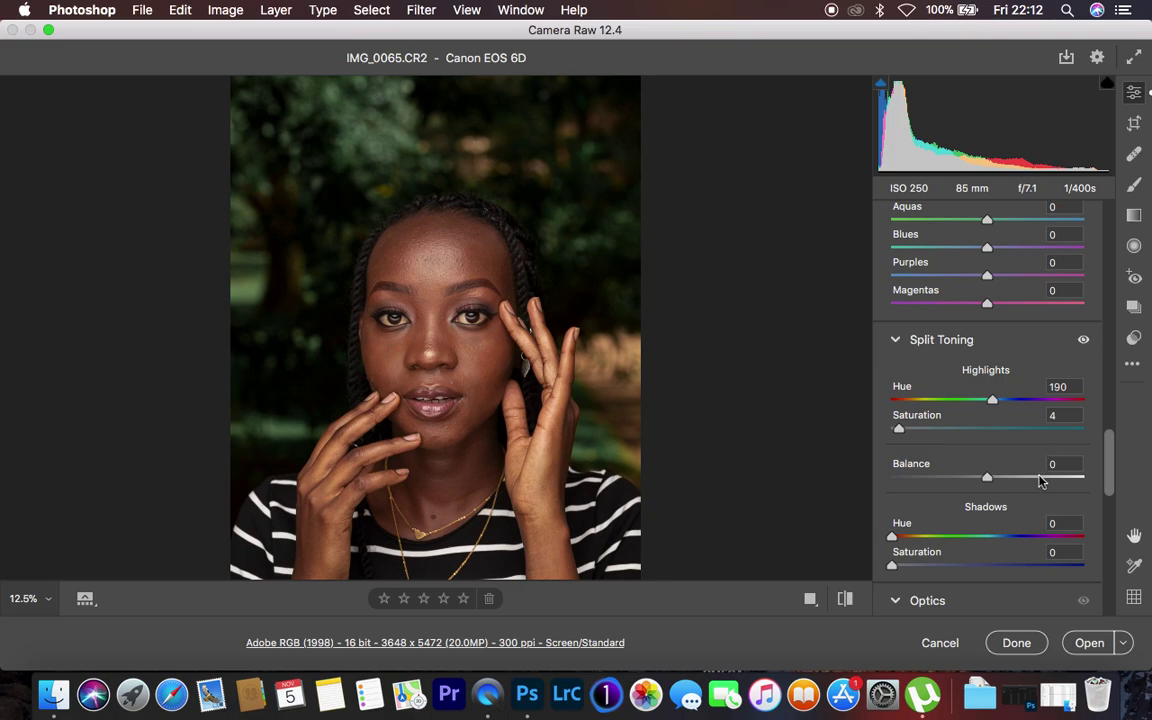
Step: Set the Split Toning shadows to hue 231 and saturation 2
scroll(1040, 482, down, 5)
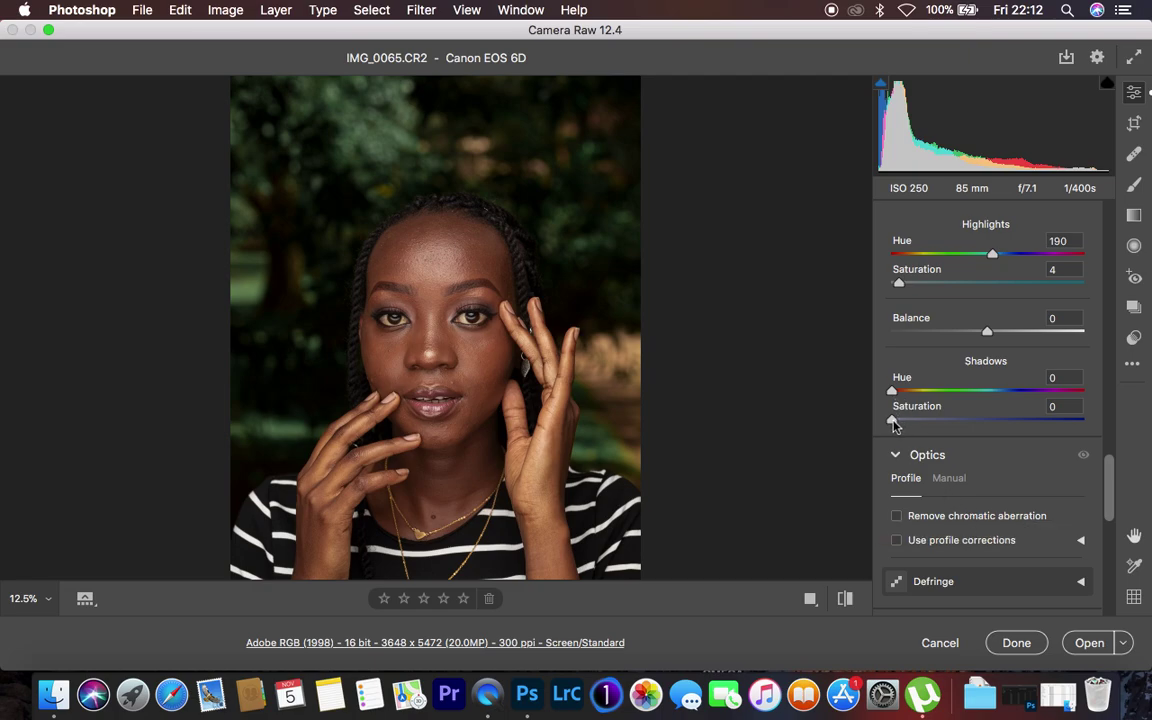
drag(893, 421, 1012, 399)
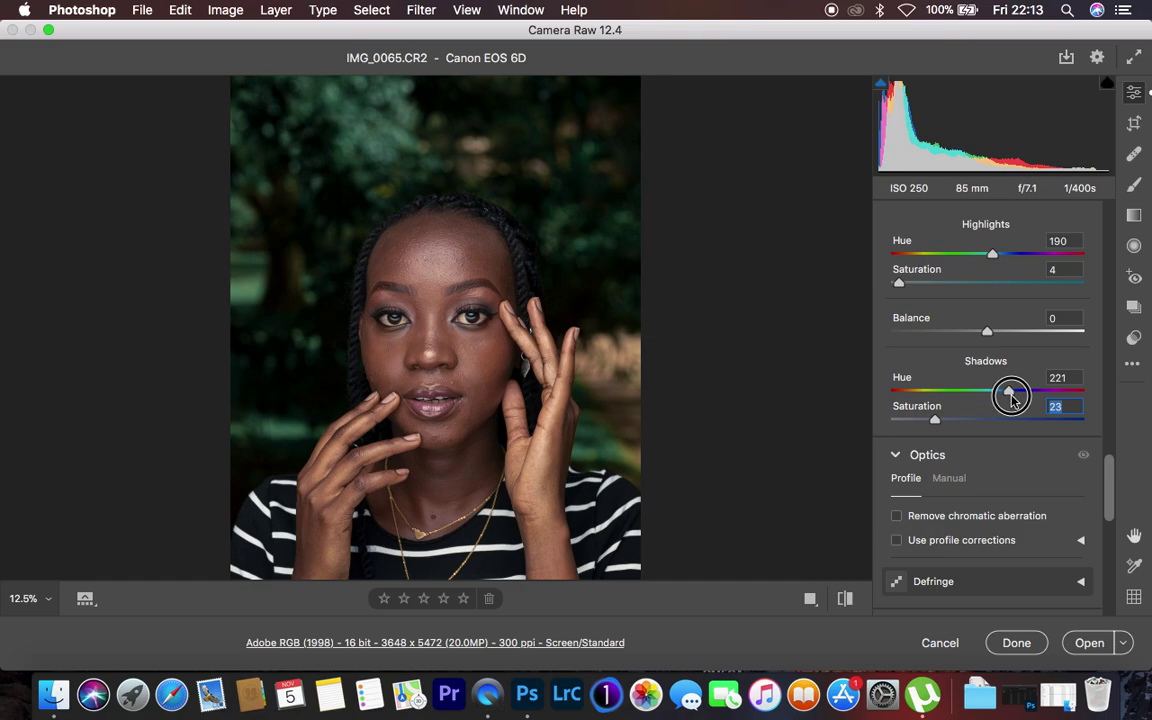
drag(1012, 399, 1017, 398)
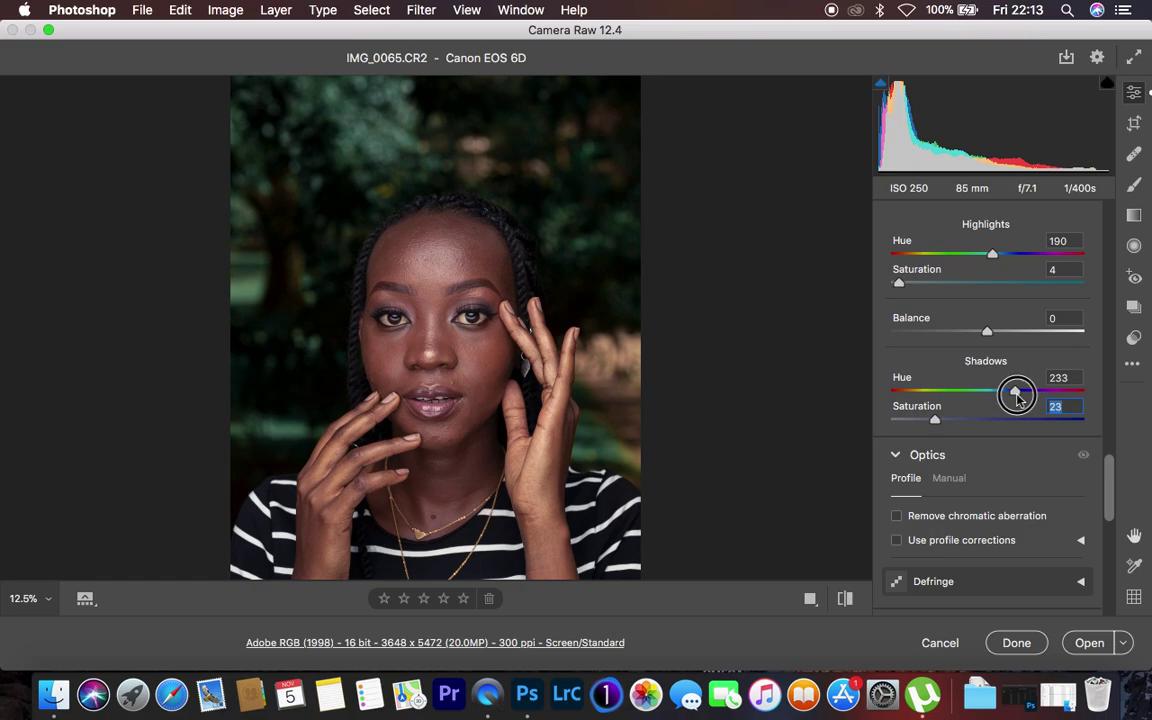
drag(1017, 398, 1016, 397)
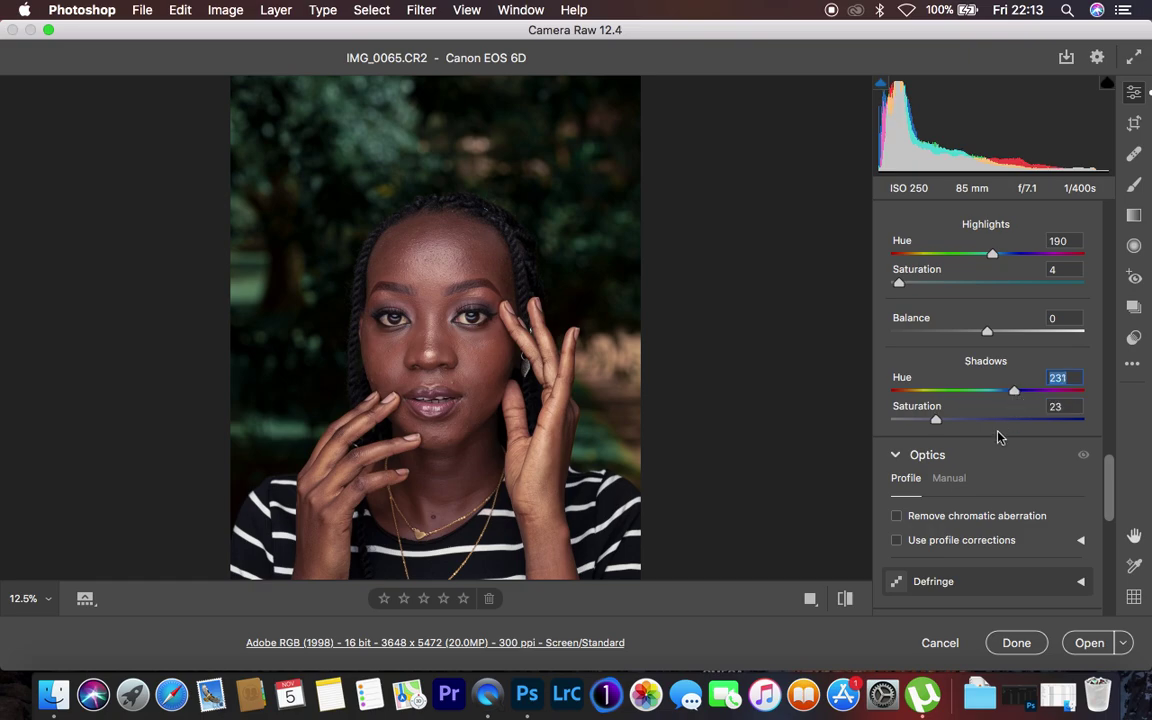
drag(934, 421, 897, 424)
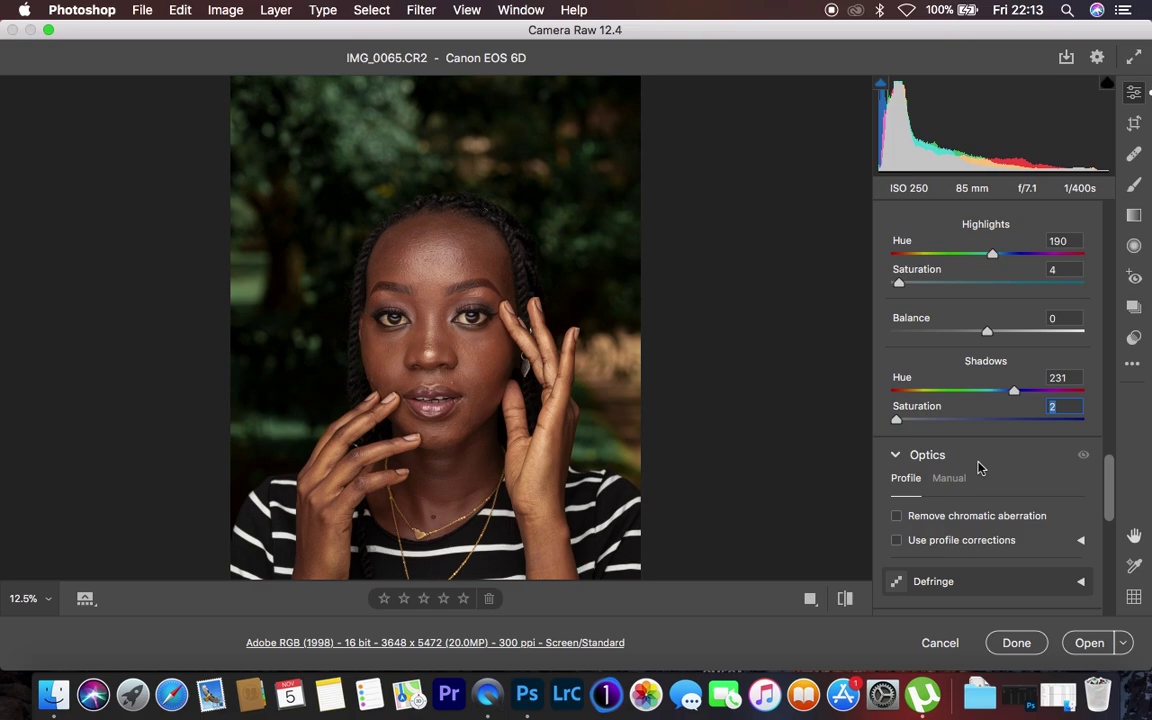
Step: In Calibration, set the Red and Green Primary saturation to -8, and the Blue Primary to saturation -16 and hue +9
scroll(978, 468, down, 10)
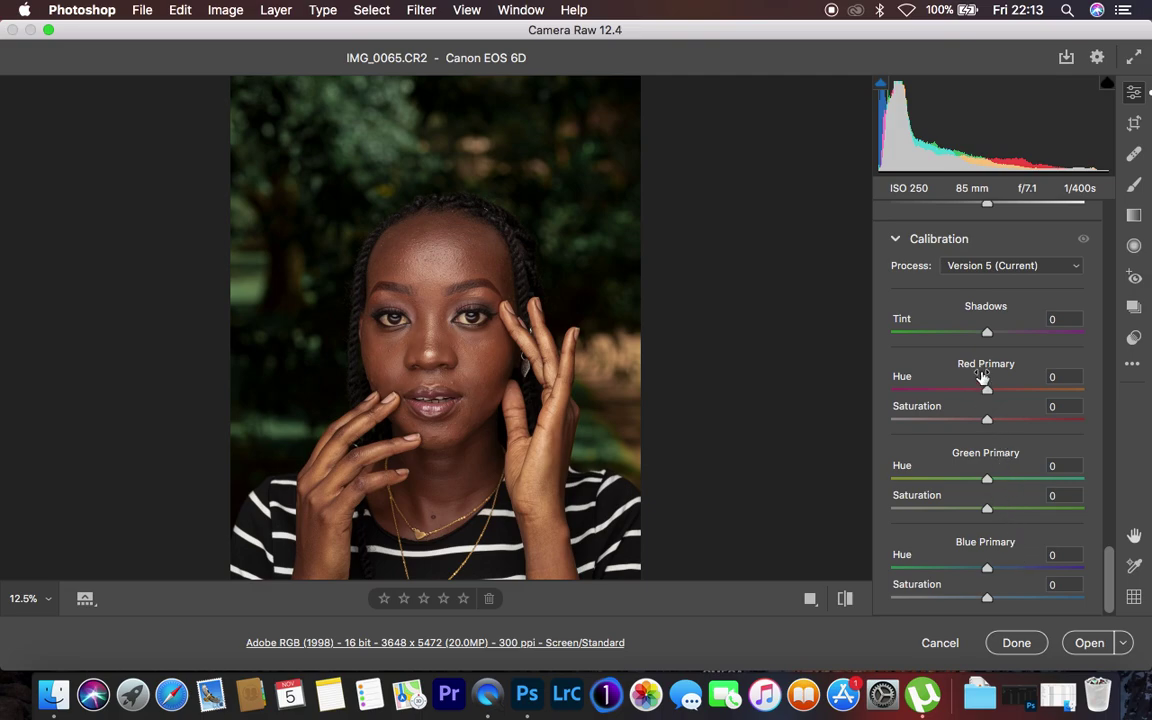
click(987, 422)
drag(987, 422, 981, 424)
drag(987, 512, 978, 512)
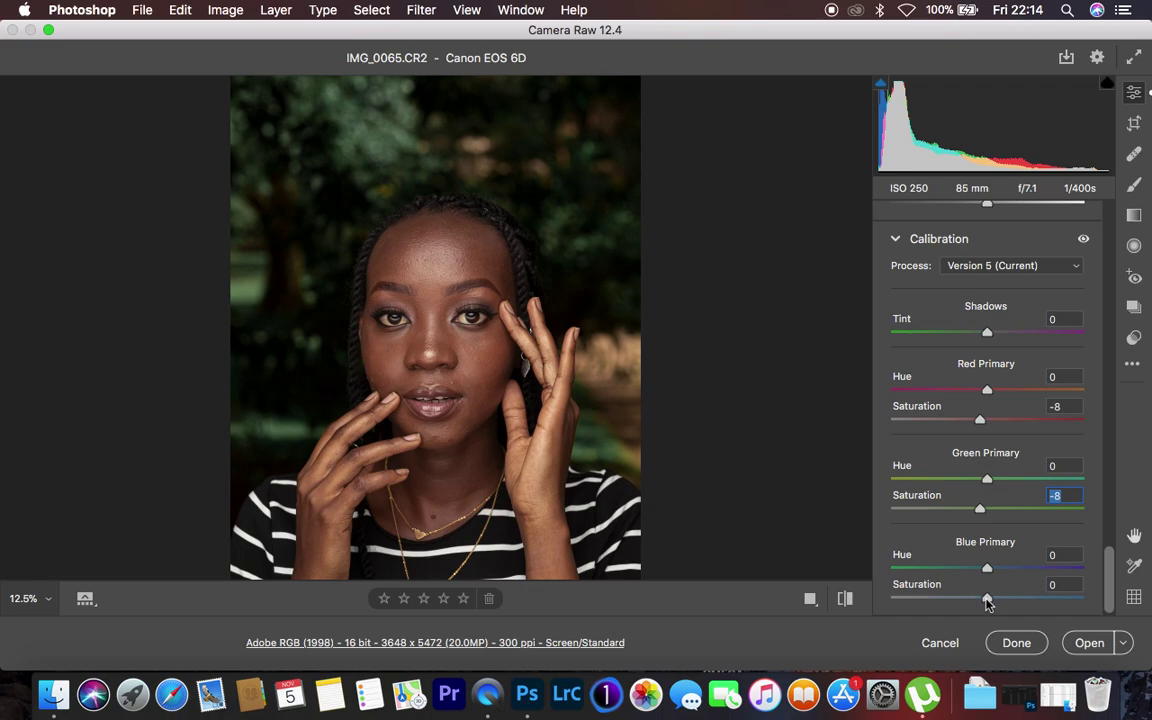
drag(987, 600, 970, 597)
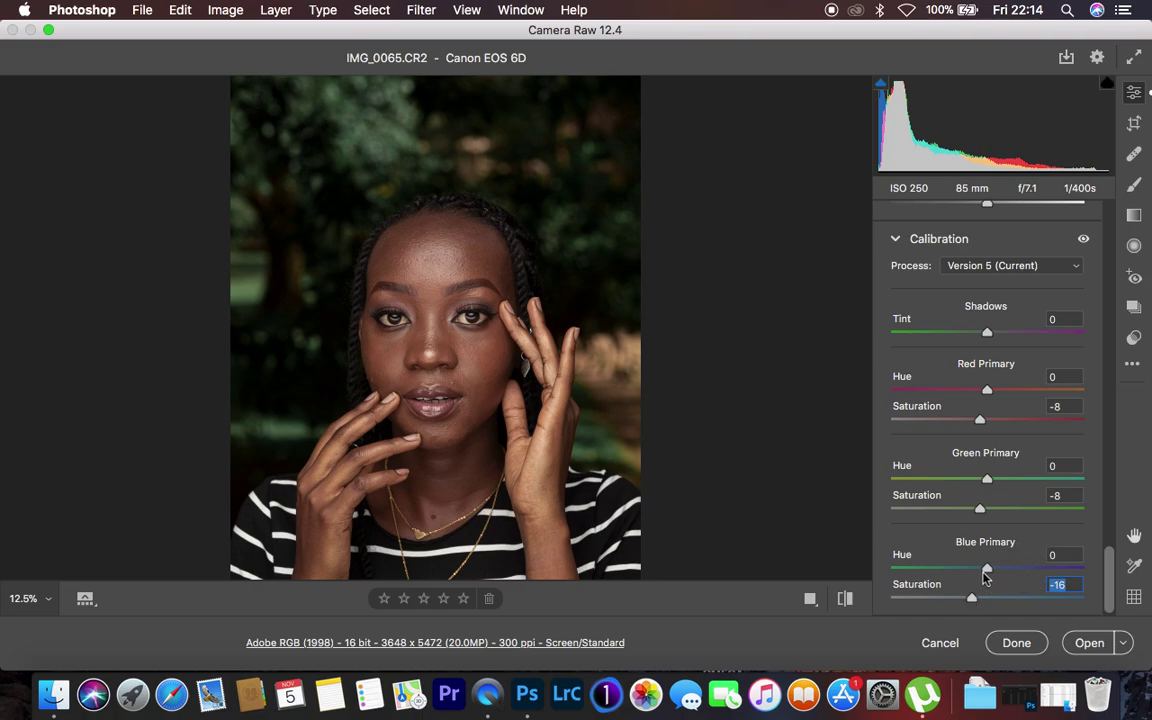
drag(988, 571, 997, 571)
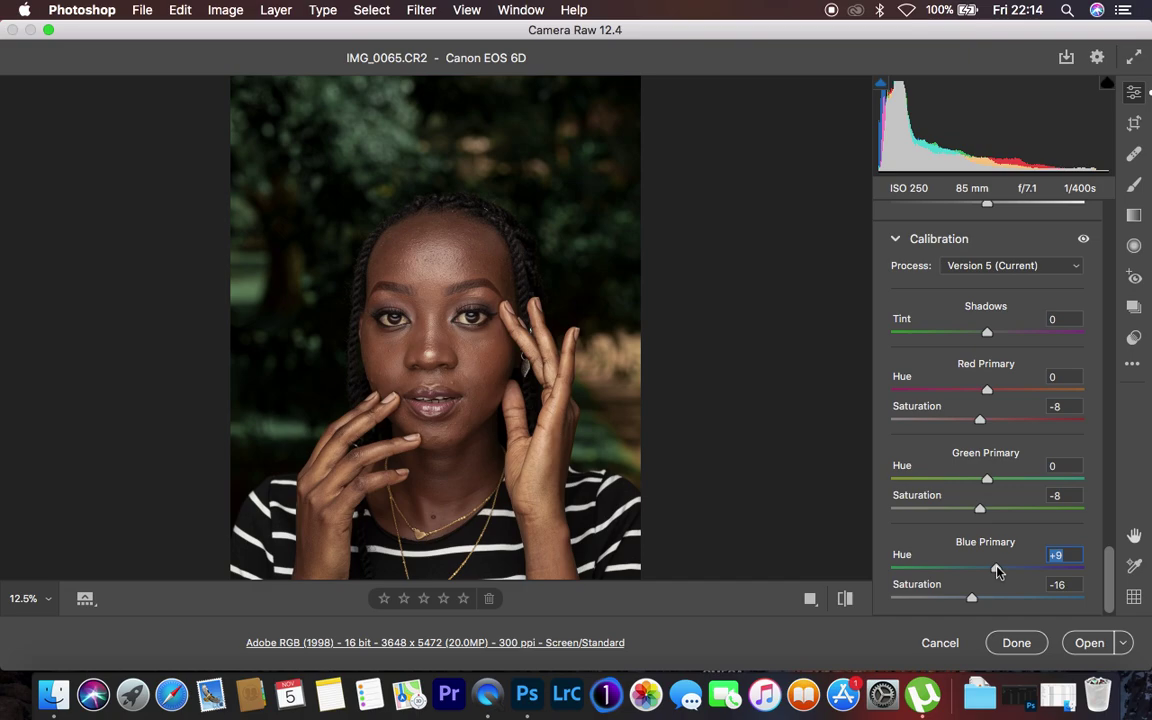
Step: Compare the finished grade with the original portrait by switching repeatedly between default and current settings
click(845, 598)
click(845, 598)
click(845, 598)
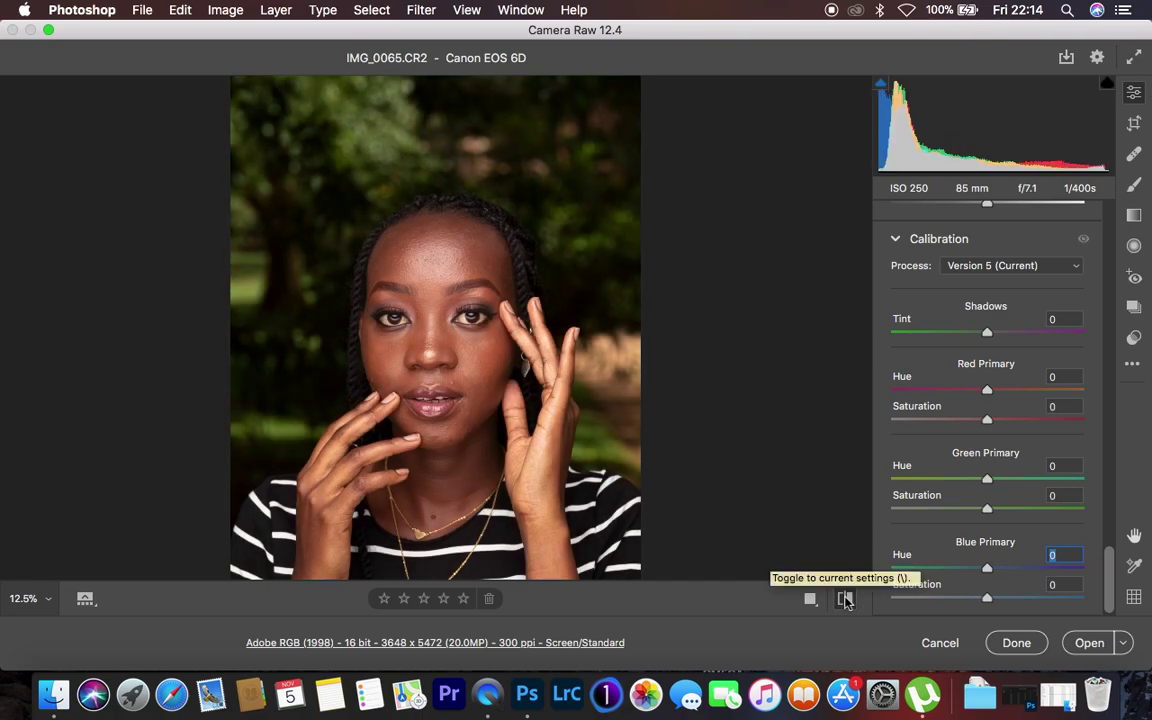
click(845, 598)
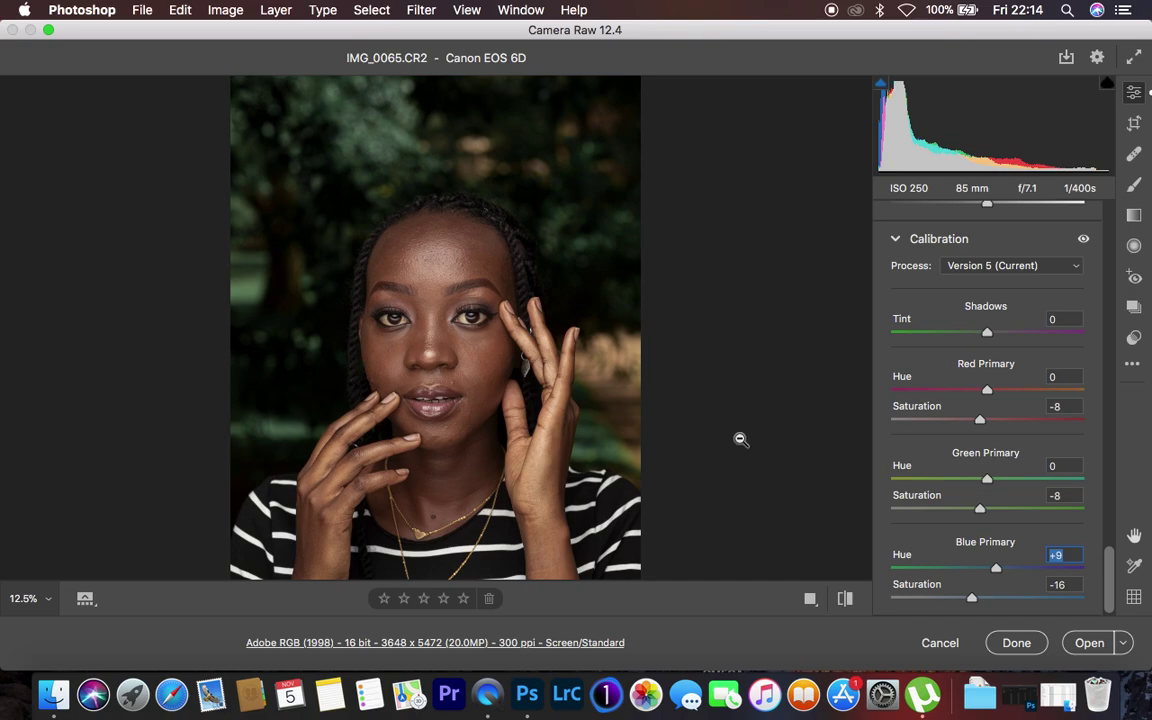
click(846, 602)
click(846, 602)
click(846, 602)
click(846, 602)
Step: Save the current settings, using the Default subset, as "ronnix preset.xmp" on the Desktop
click(1133, 364)
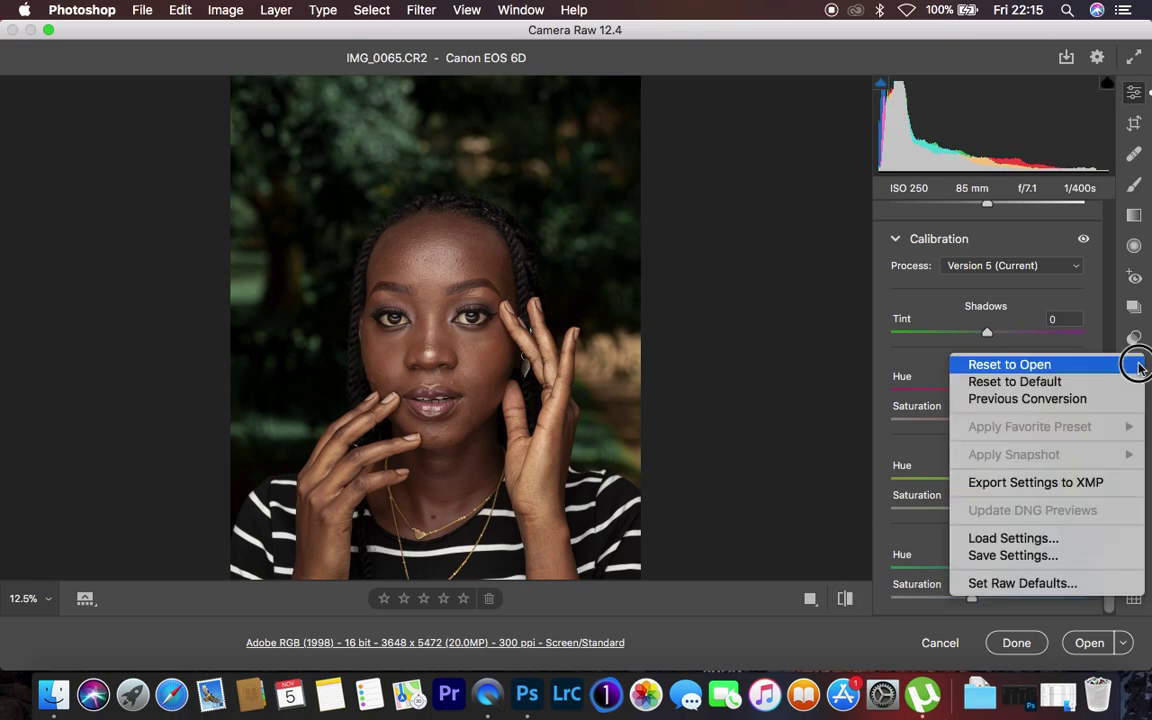
click(1030, 556)
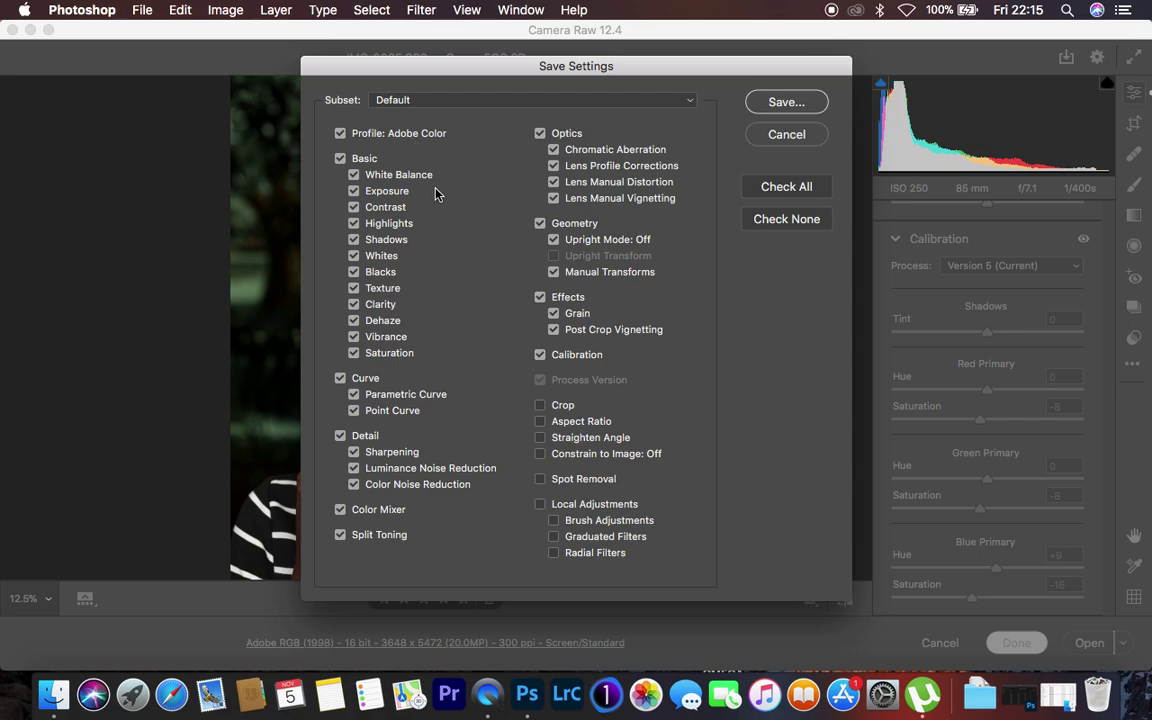
click(753, 100)
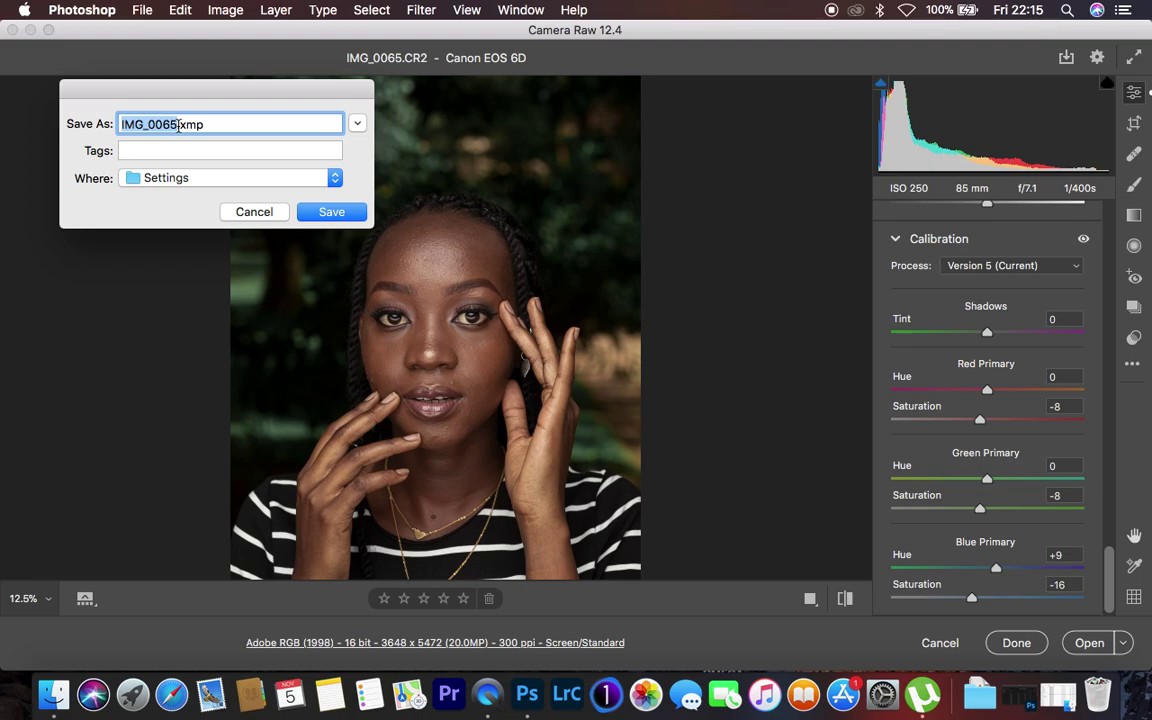
text(ronni)
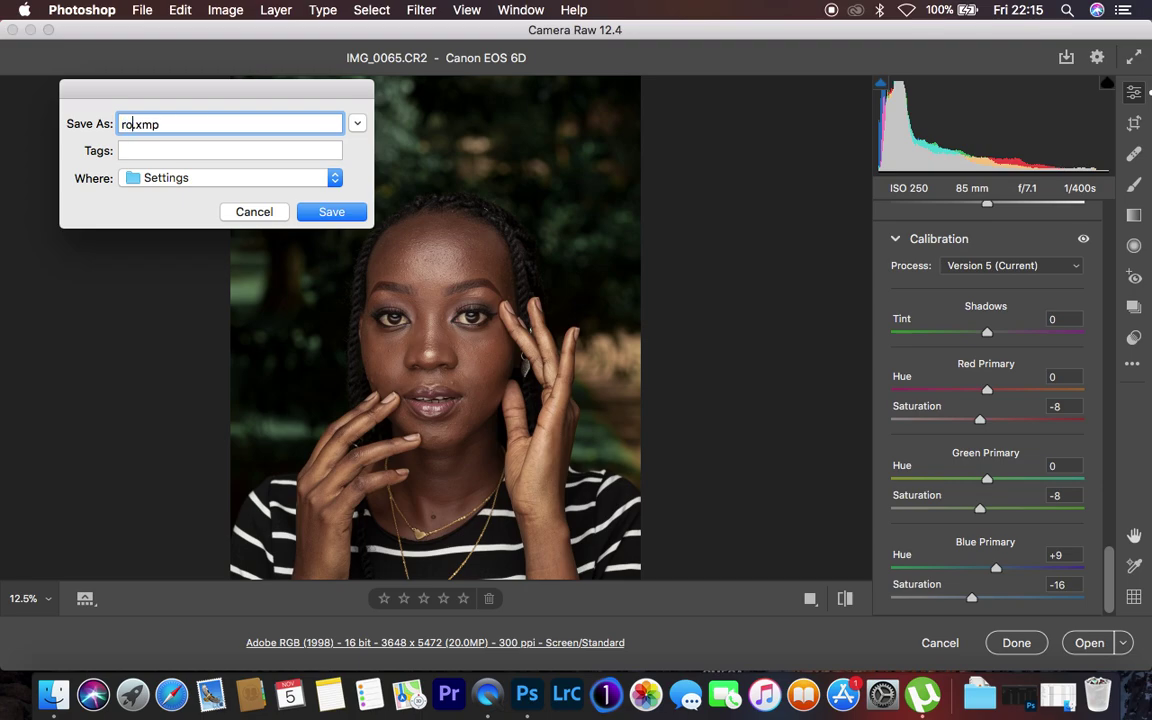
text(x preset)
click(332, 176)
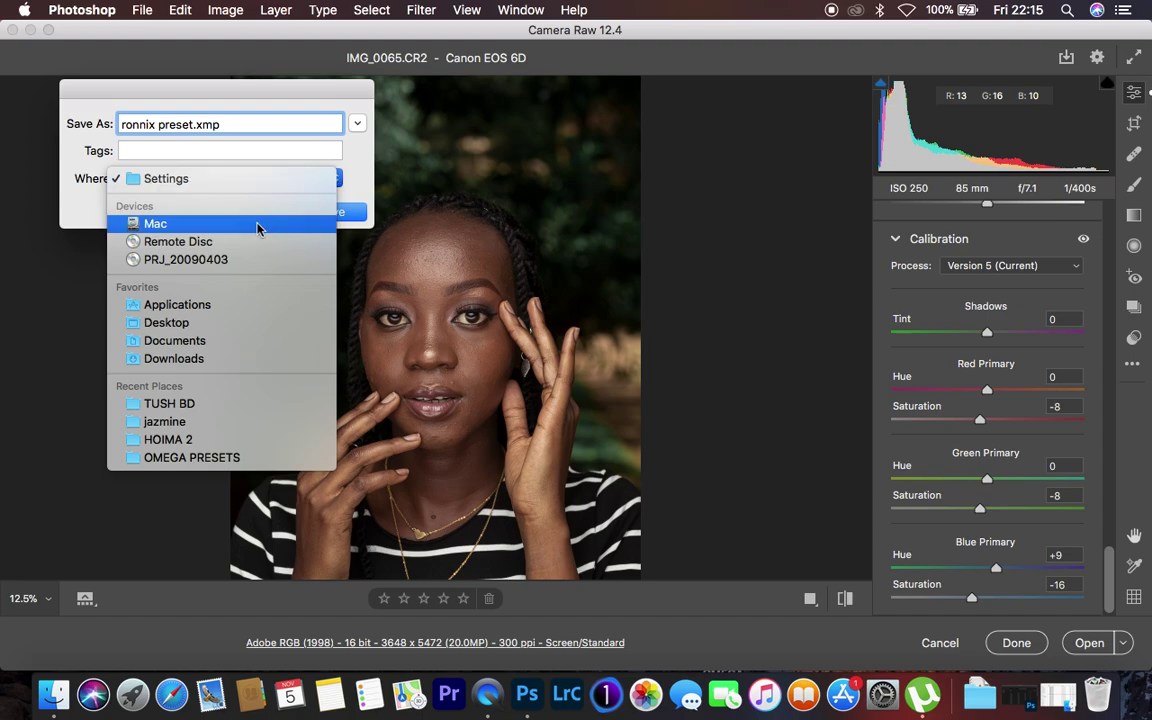
click(192, 323)
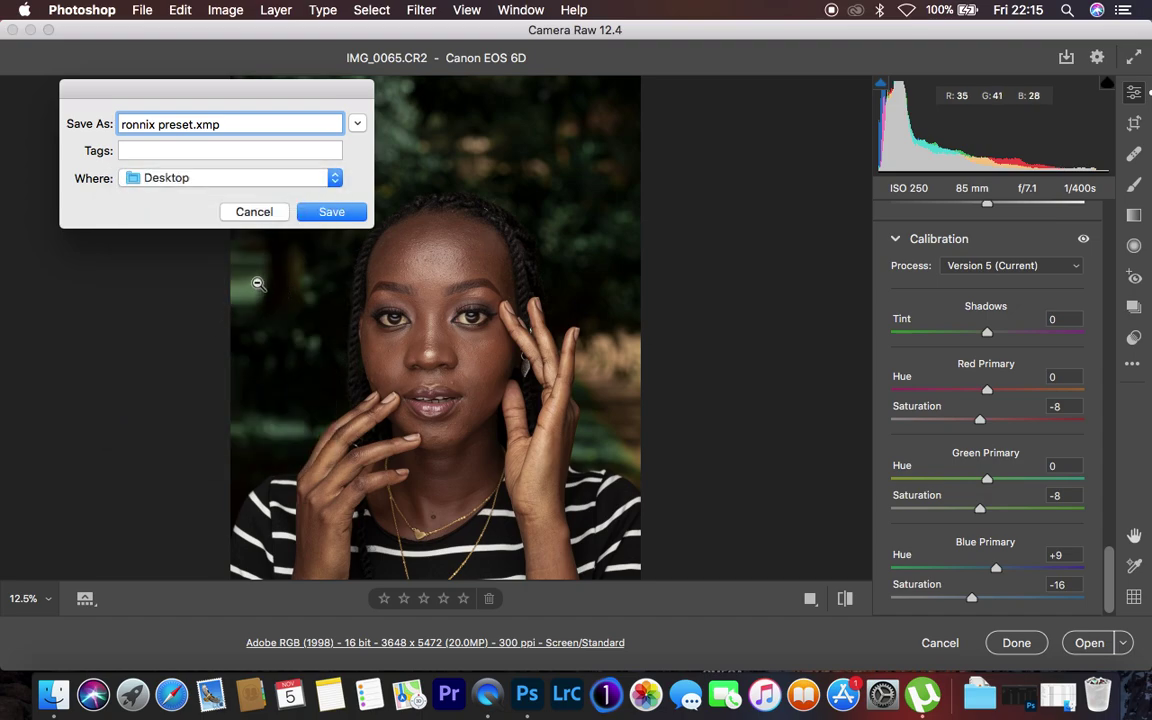
click(327, 213)
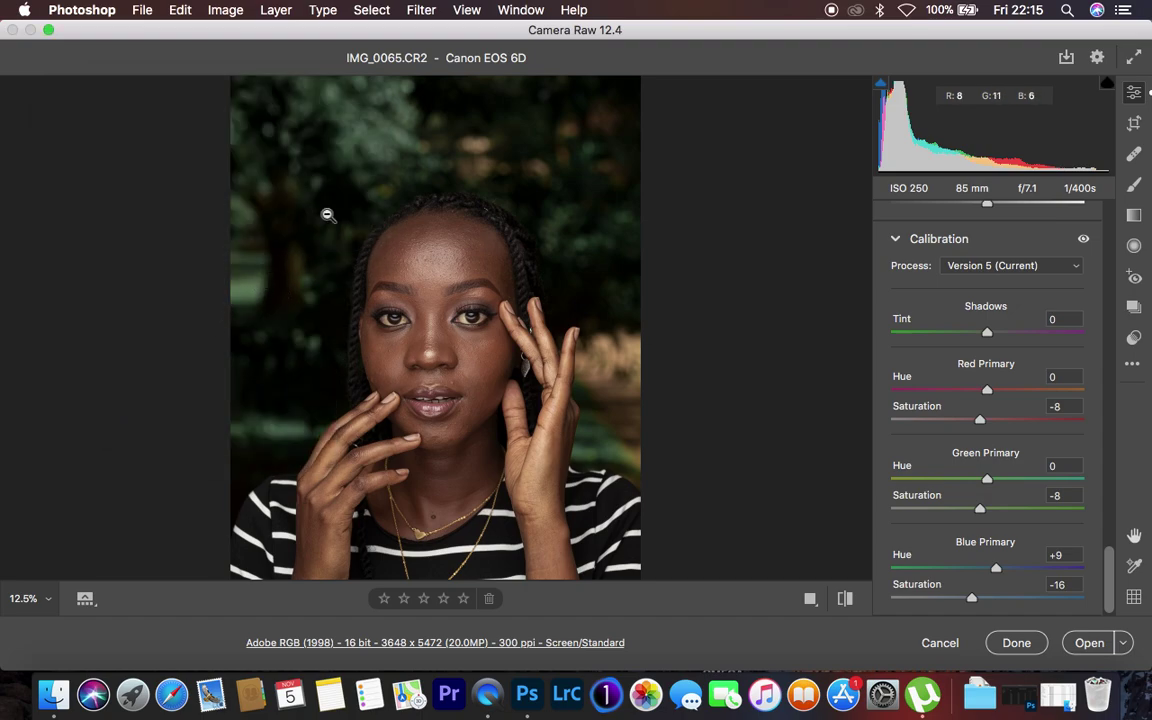